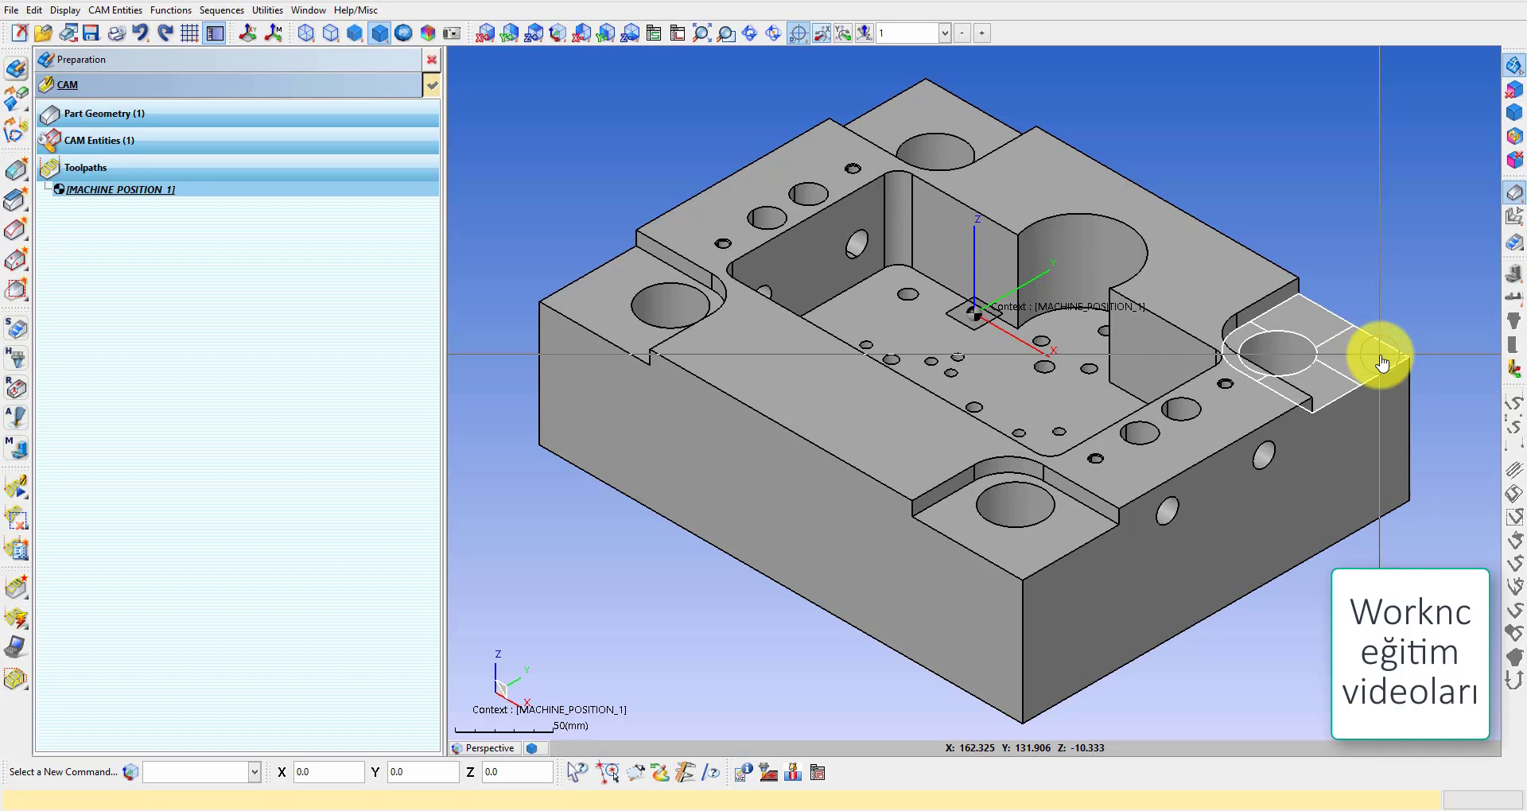
# Step: Orbit the block, then create a second UCS named new_ucs with its own machining context
pyautogui.moveTo(955, 479)
pyautogui.mouseDown(button='middle')
pyautogui.moveTo(1058, 415)
pyautogui.moveTo(972, 437)
pyautogui.moveTo(1022, 403)
pyautogui.moveTo(898, 466)
pyautogui.mouseUp(button='middle')
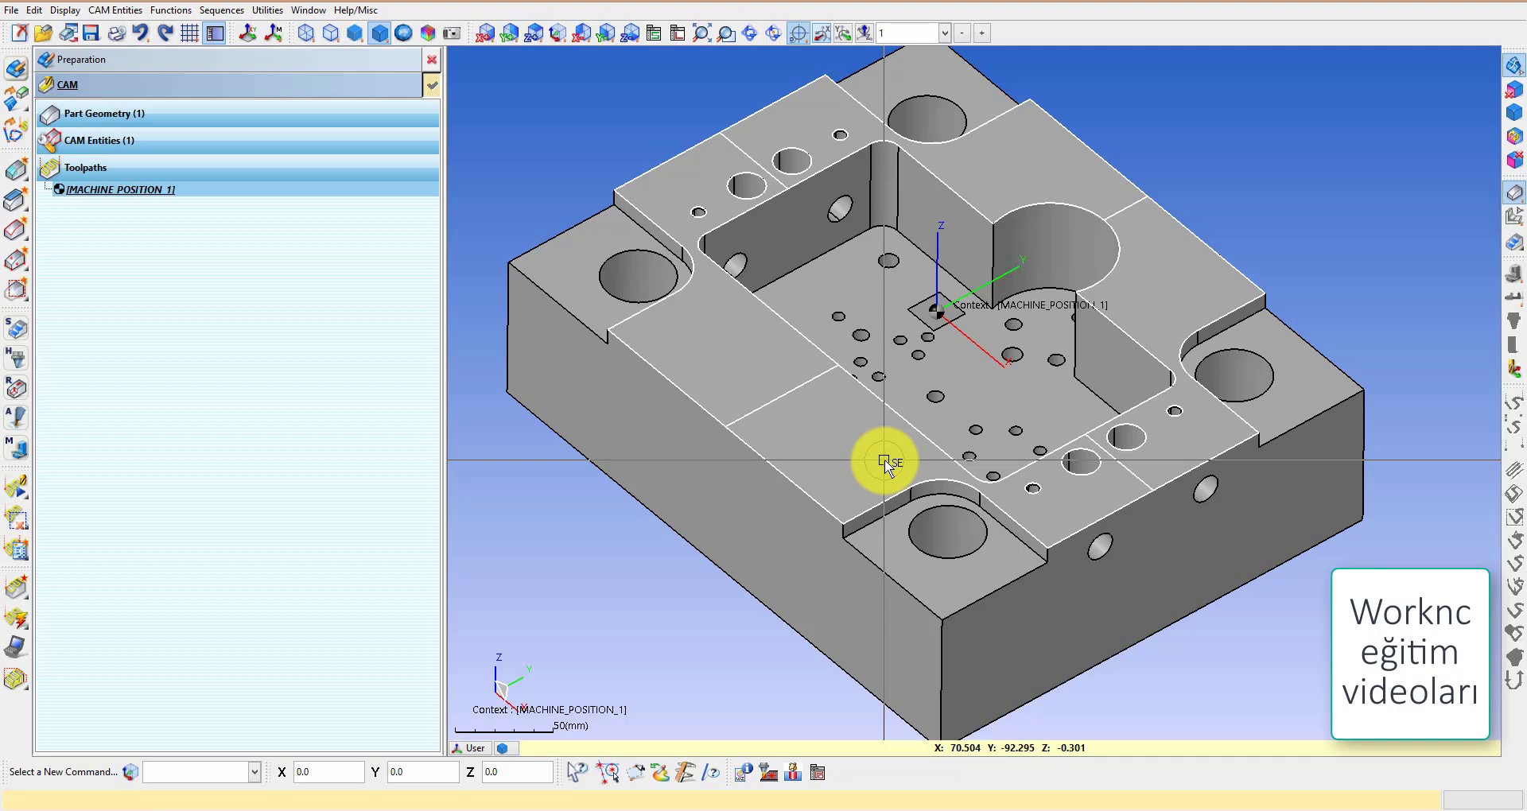
pyautogui.moveTo(853, 453)
pyautogui.mouseDown(button='middle')
pyautogui.moveTo(927, 446)
pyautogui.moveTo(879, 369)
pyautogui.moveTo(938, 296)
pyautogui.moveTo(858, 324)
pyautogui.moveTo(873, 402)
pyautogui.moveTo(852, 399)
pyautogui.mouseUp(button='middle')
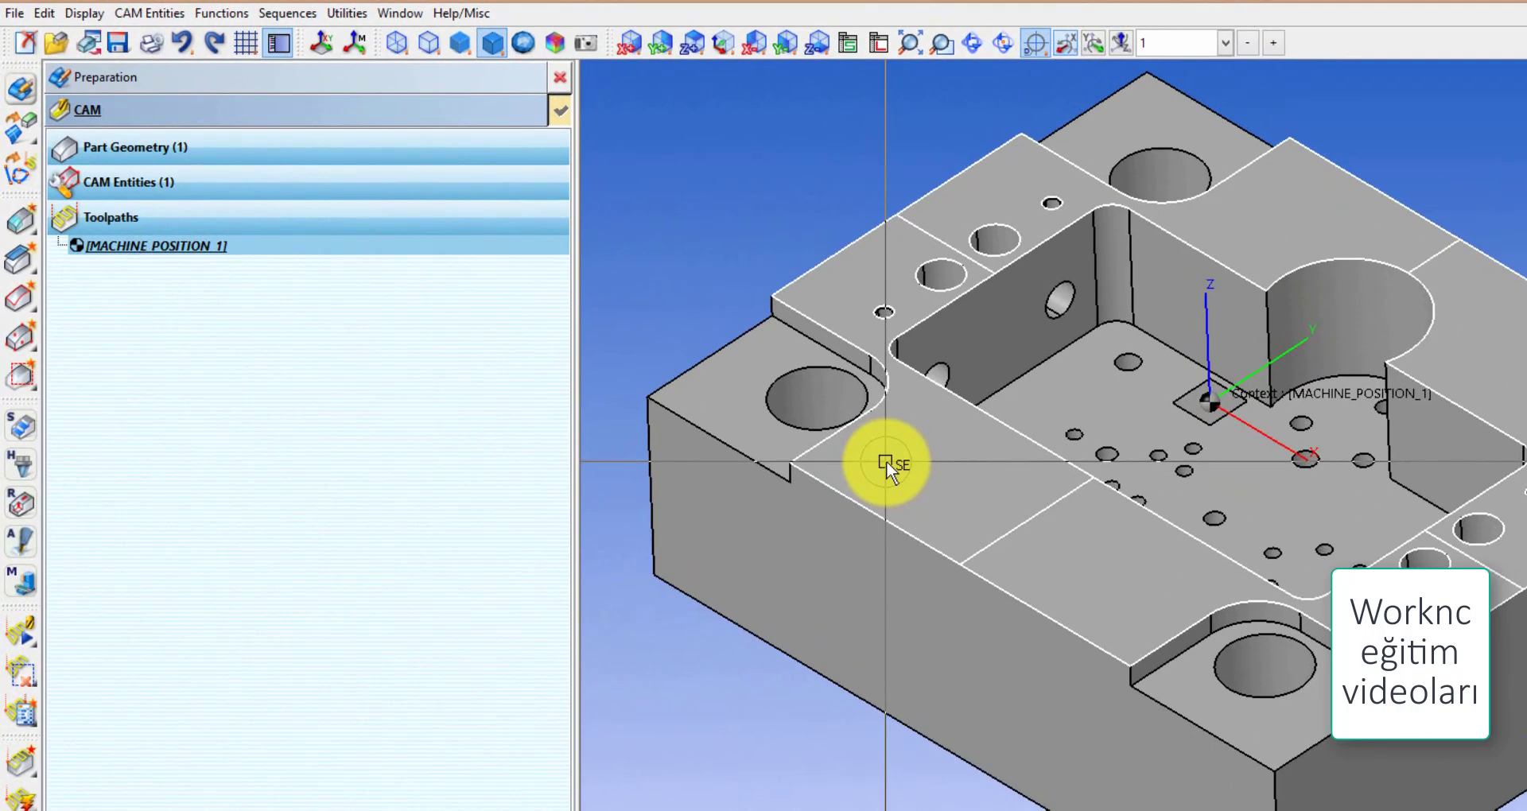
pyautogui.click(97, 14)
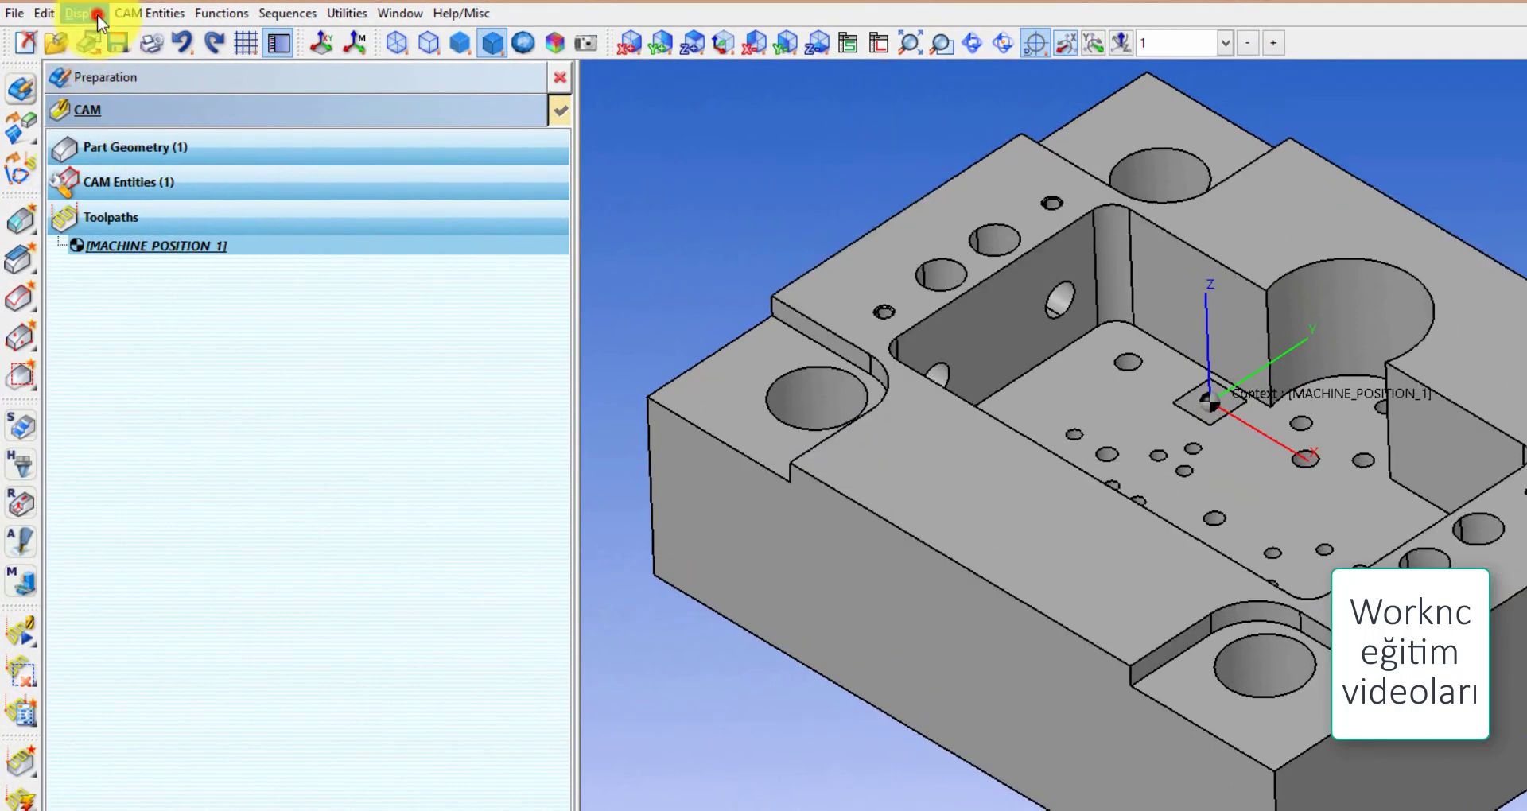
pyautogui.click(166, 256)
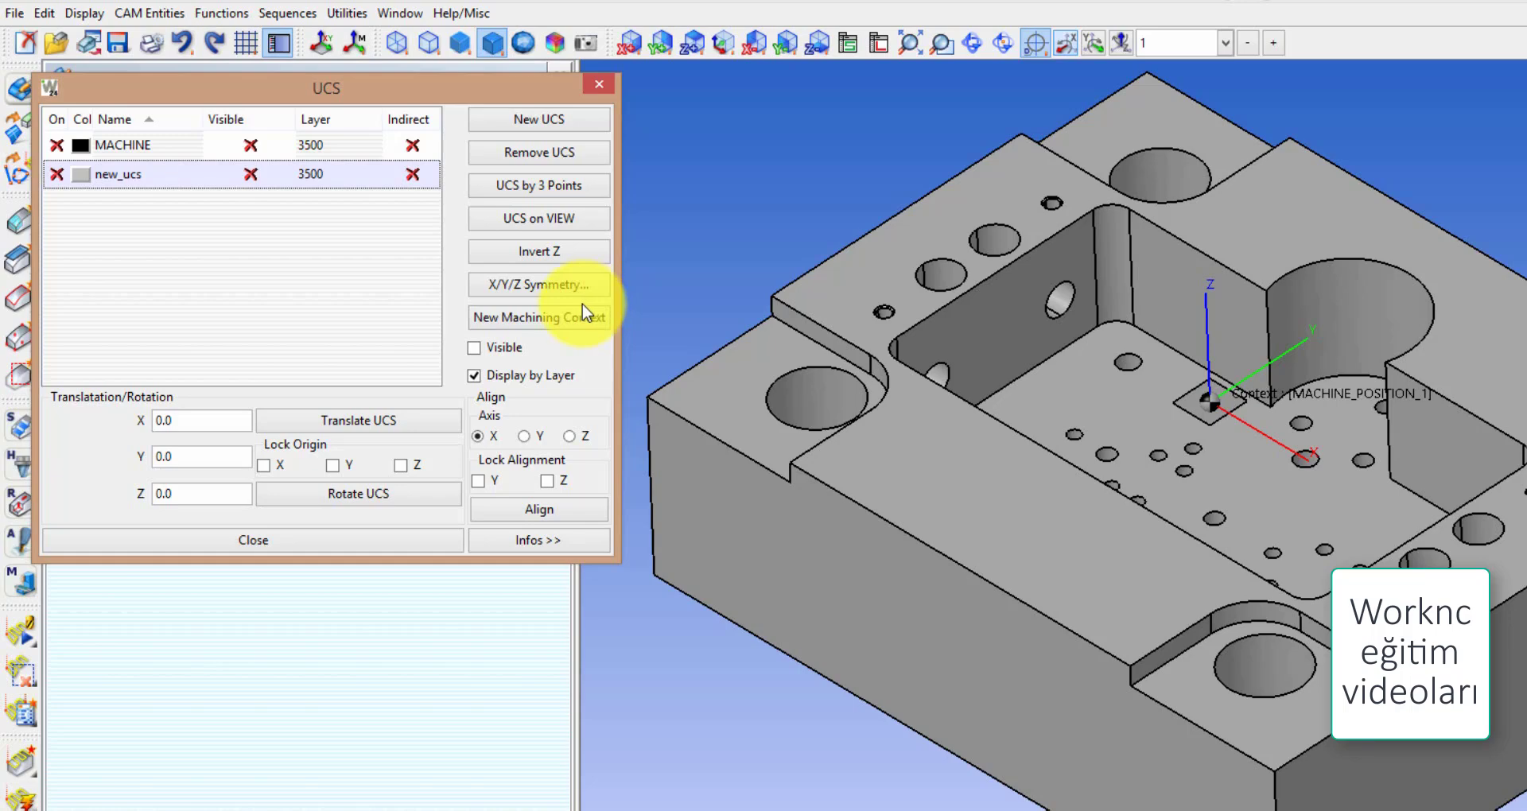
pyautogui.click(586, 306)
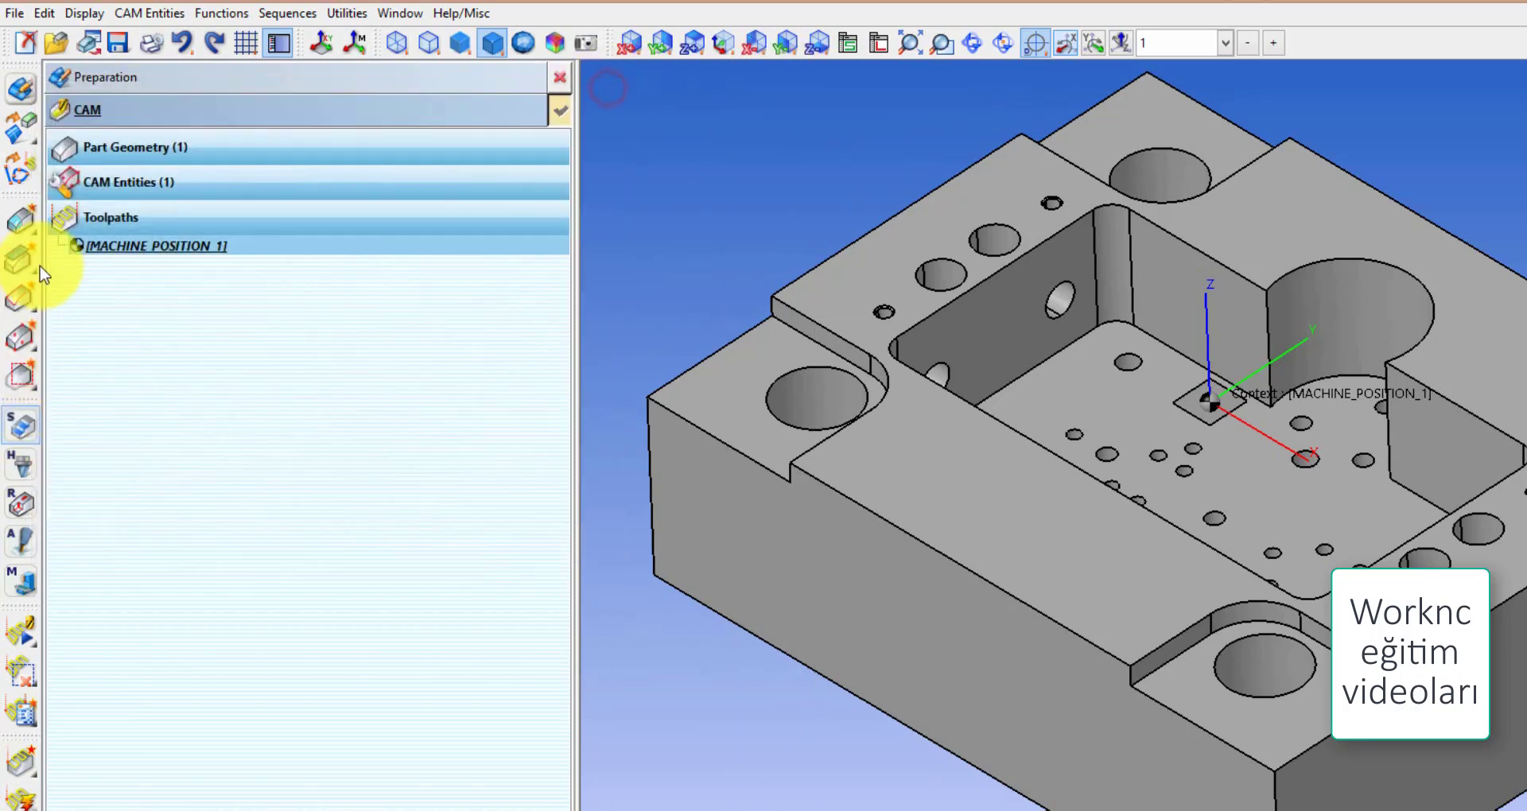
# Step: Expand Part Geometry and CAM Axis in the tree to list the available axes
pyautogui.click(111, 149)
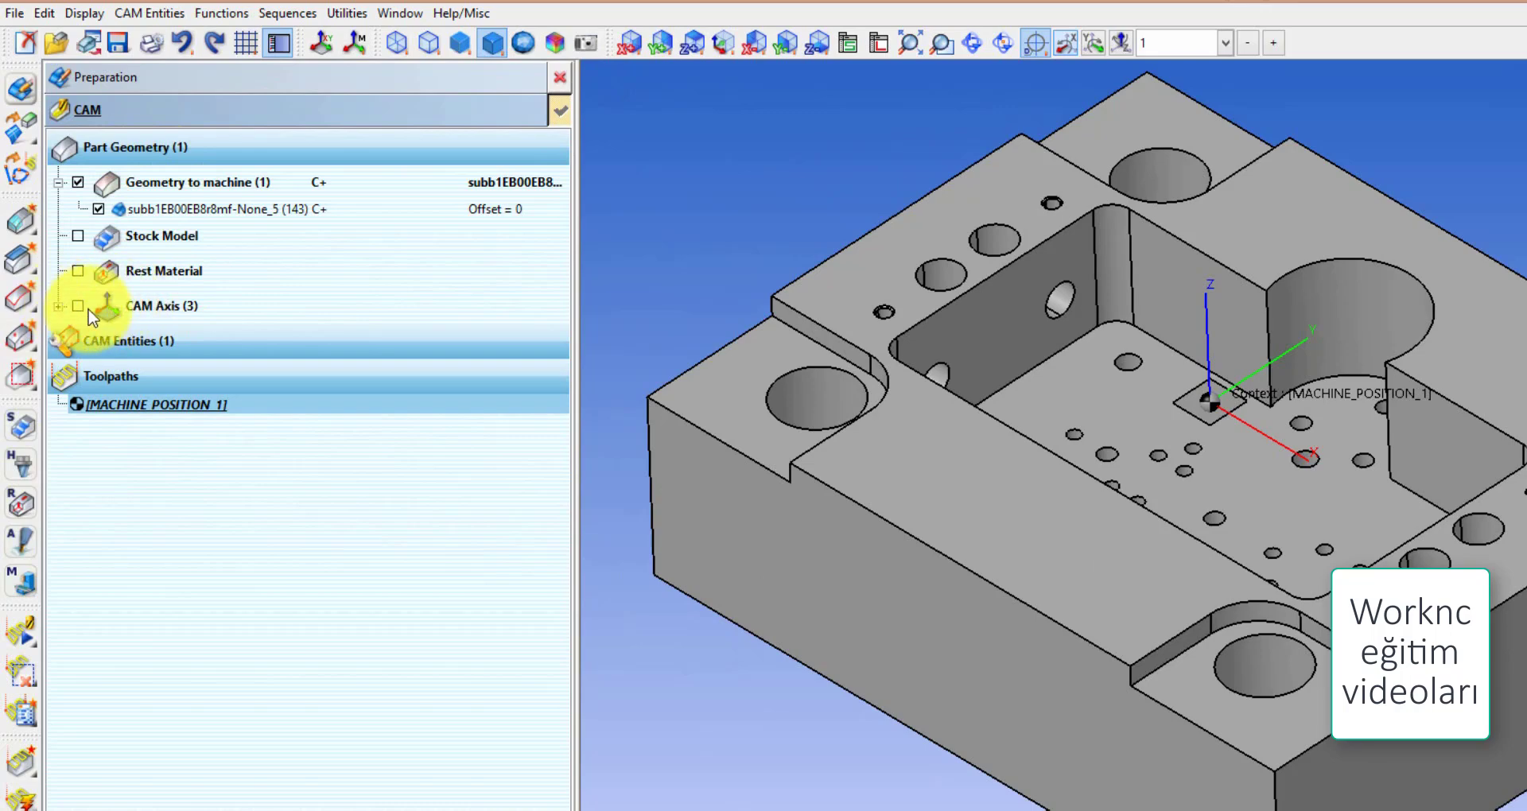
pyautogui.click(57, 308)
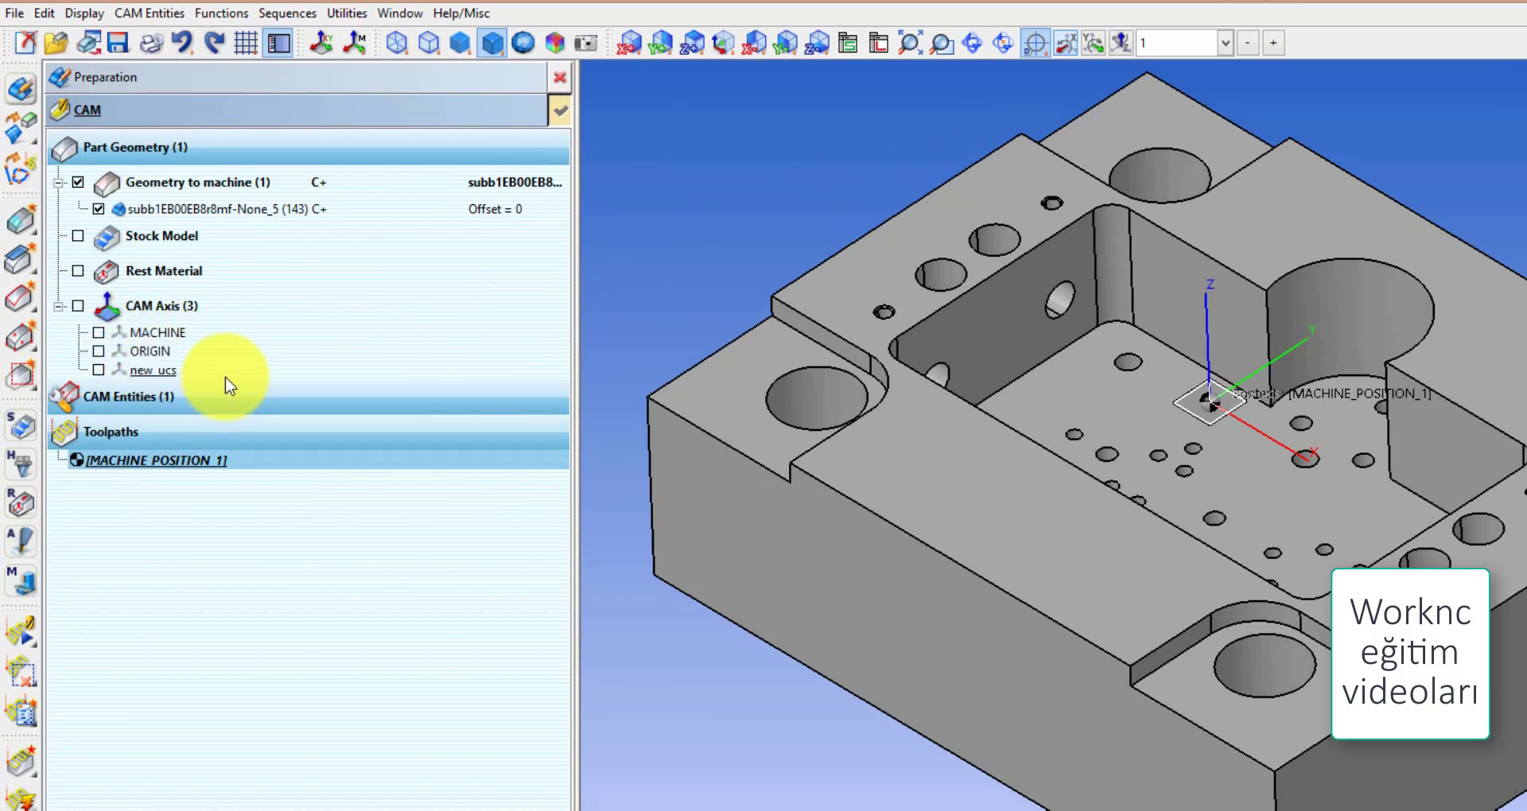
pyautogui.moveTo(1173, 479); pyautogui.dragTo(1124, 459, button='middle')
pyautogui.scroll(3, 1124, 459)
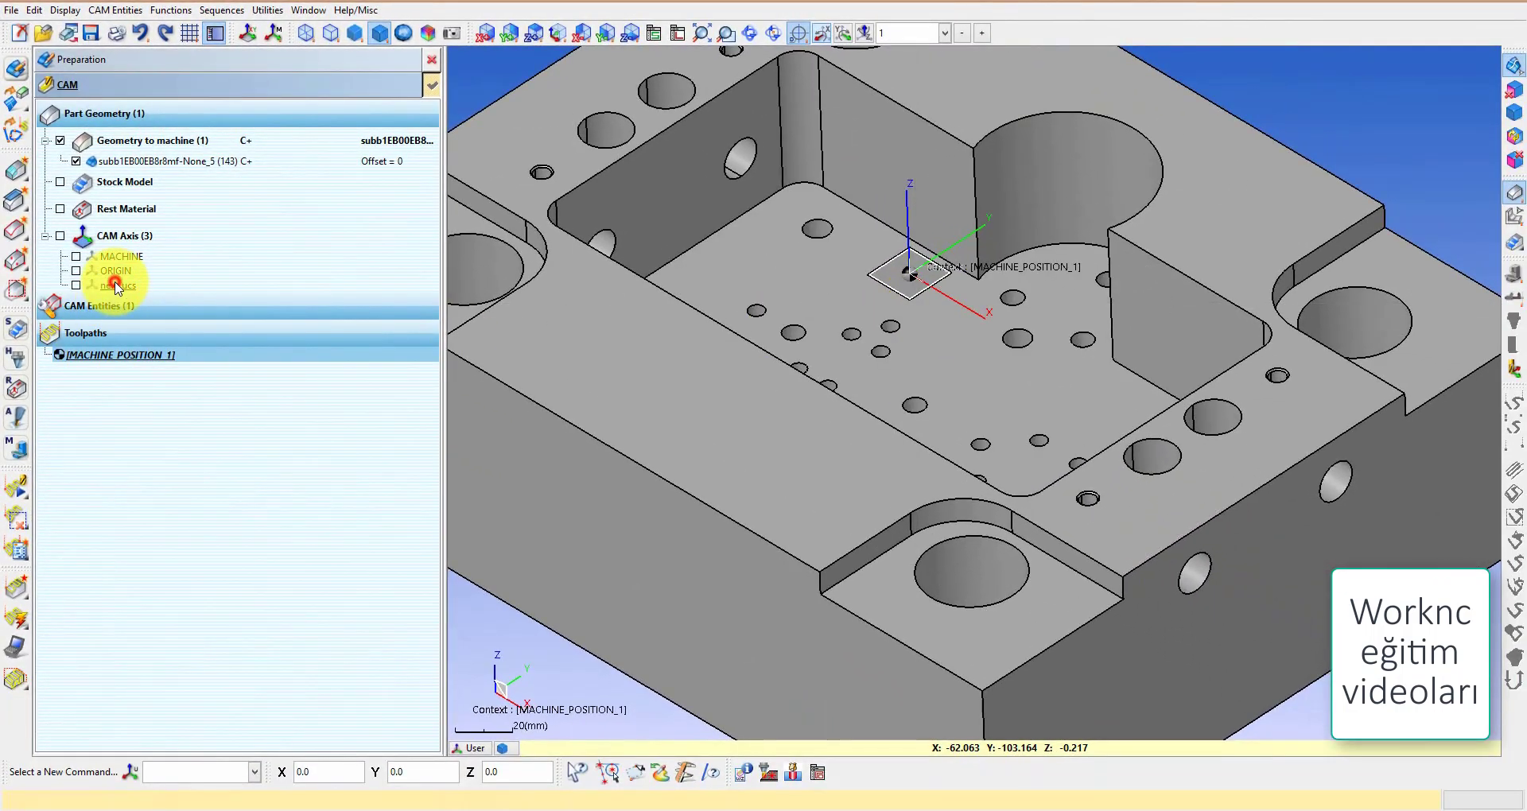
# Step: Switch the active axis between new_ucs and MACHINE, leaving new_ucs active
pyautogui.doubleClick(118, 285)
pyautogui.moveTo(785, 431); pyautogui.dragTo(971, 352, button='middle')
pyautogui.scroll(-3, 954, 346)
pyautogui.scroll(-2, 944, 341)
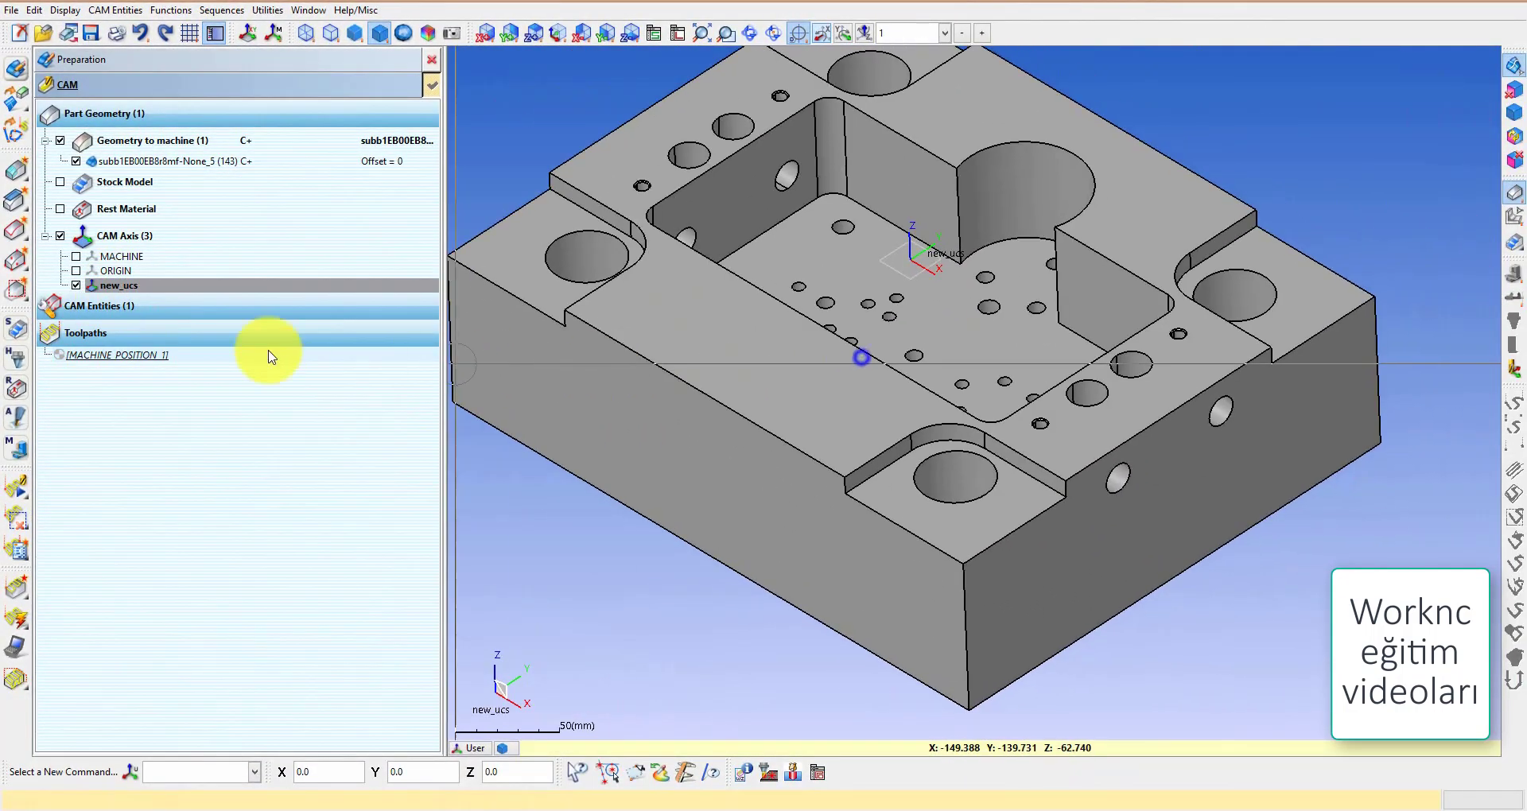
pyautogui.click(129, 288)
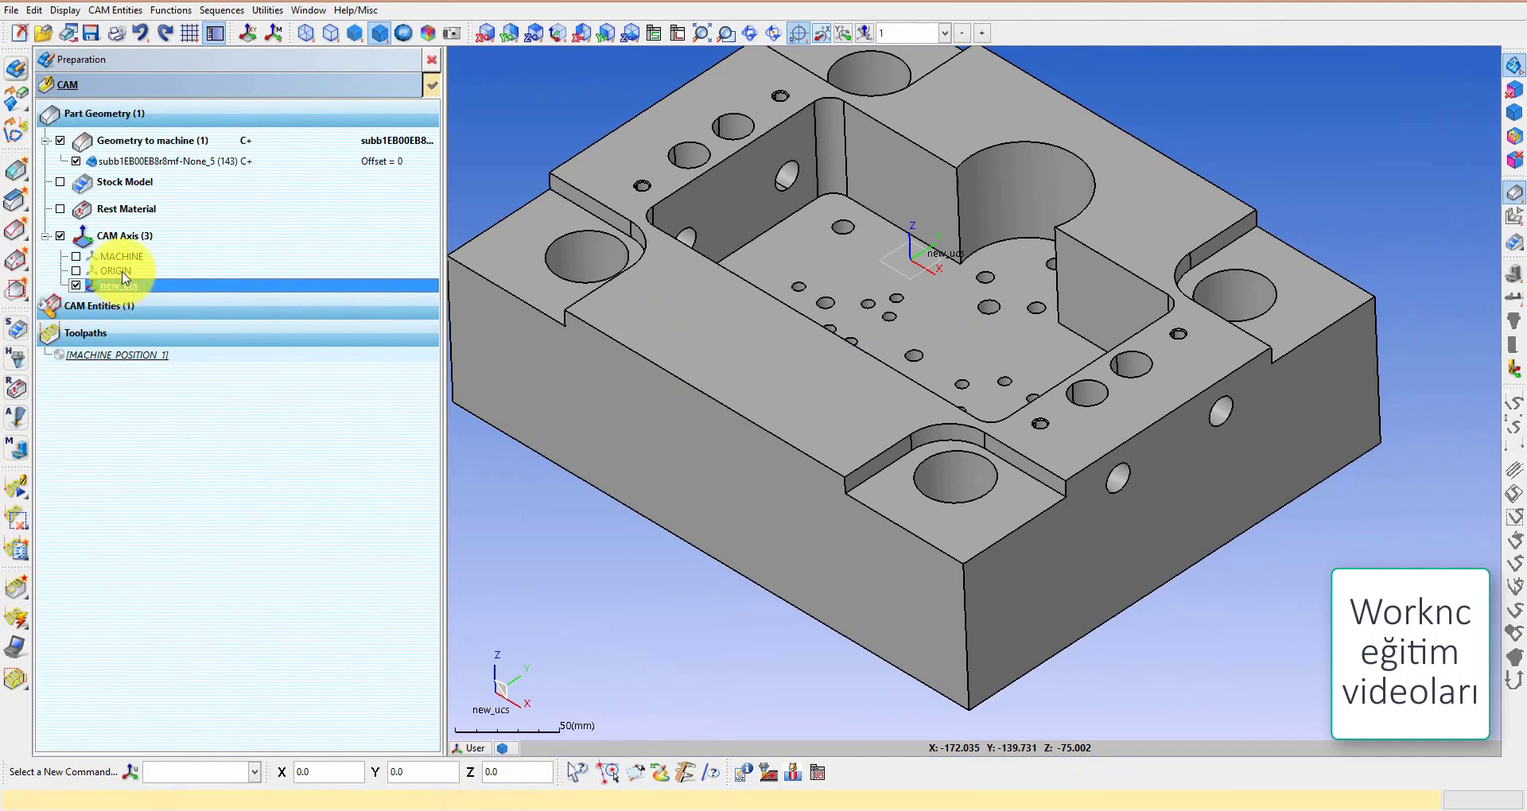
pyautogui.doubleClick(116, 260)
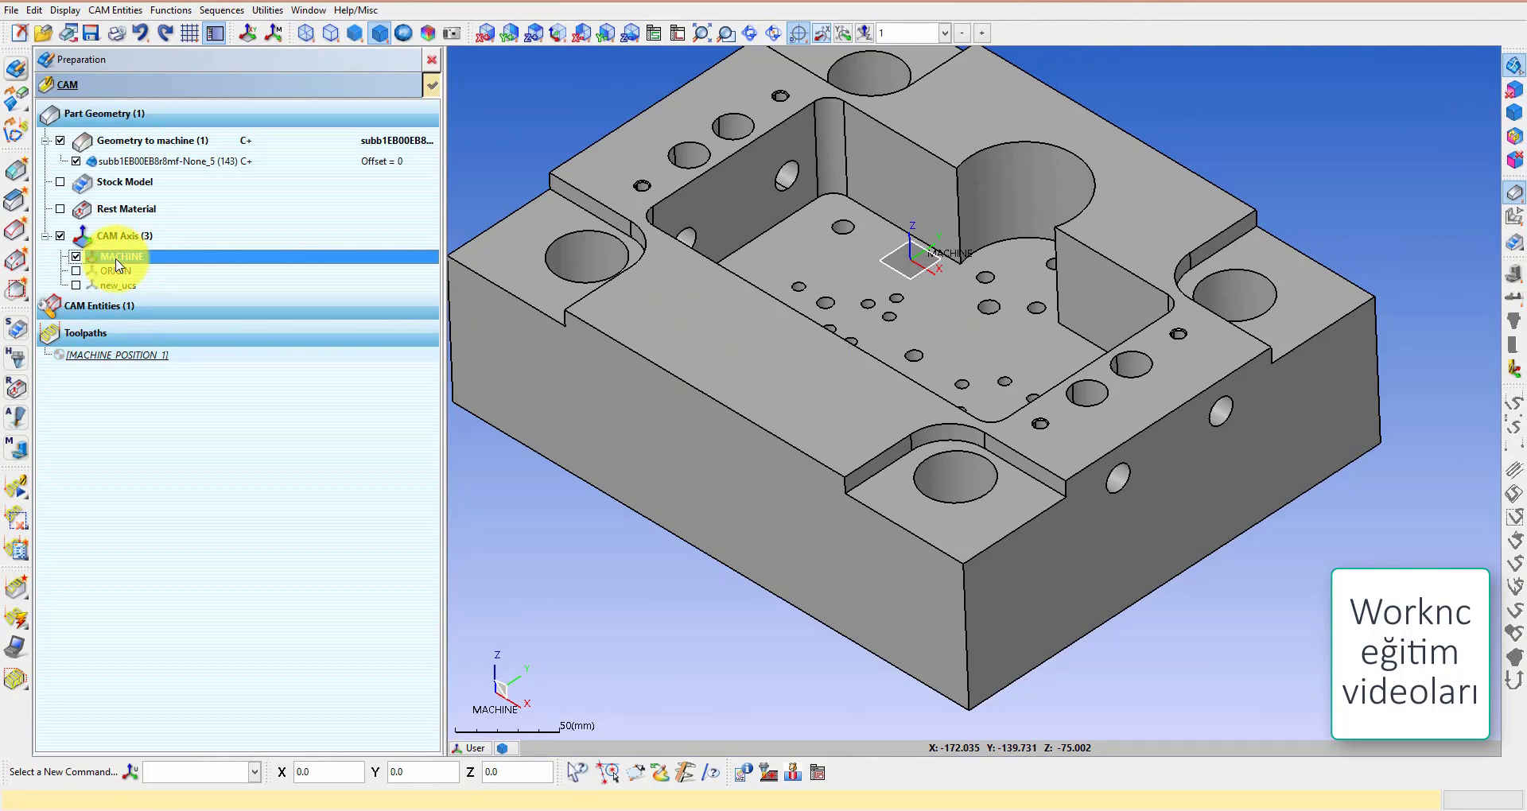
pyautogui.moveTo(781, 385); pyautogui.dragTo(951, 351, button='middle')
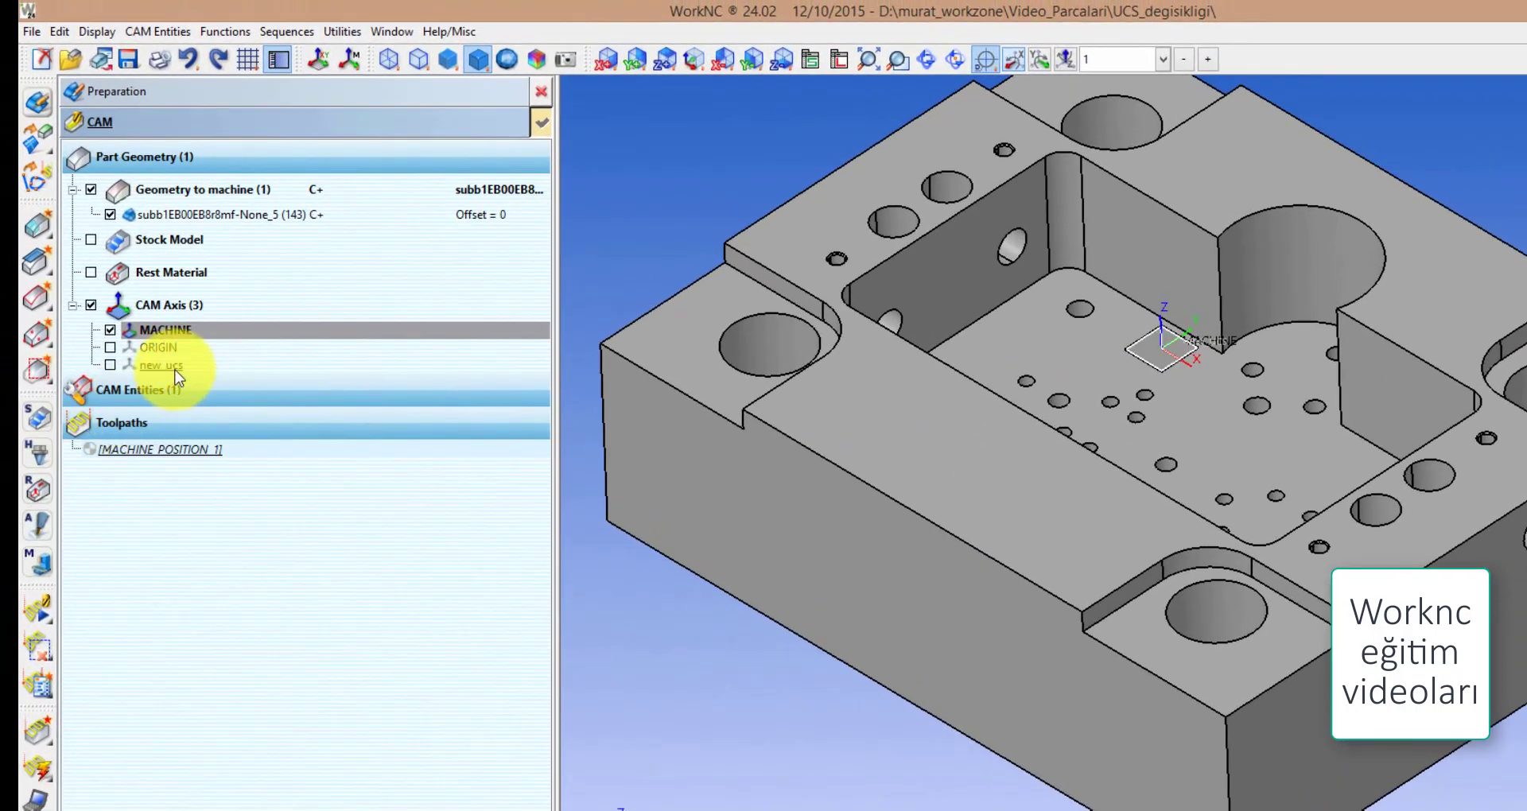
pyautogui.doubleClick(163, 366)
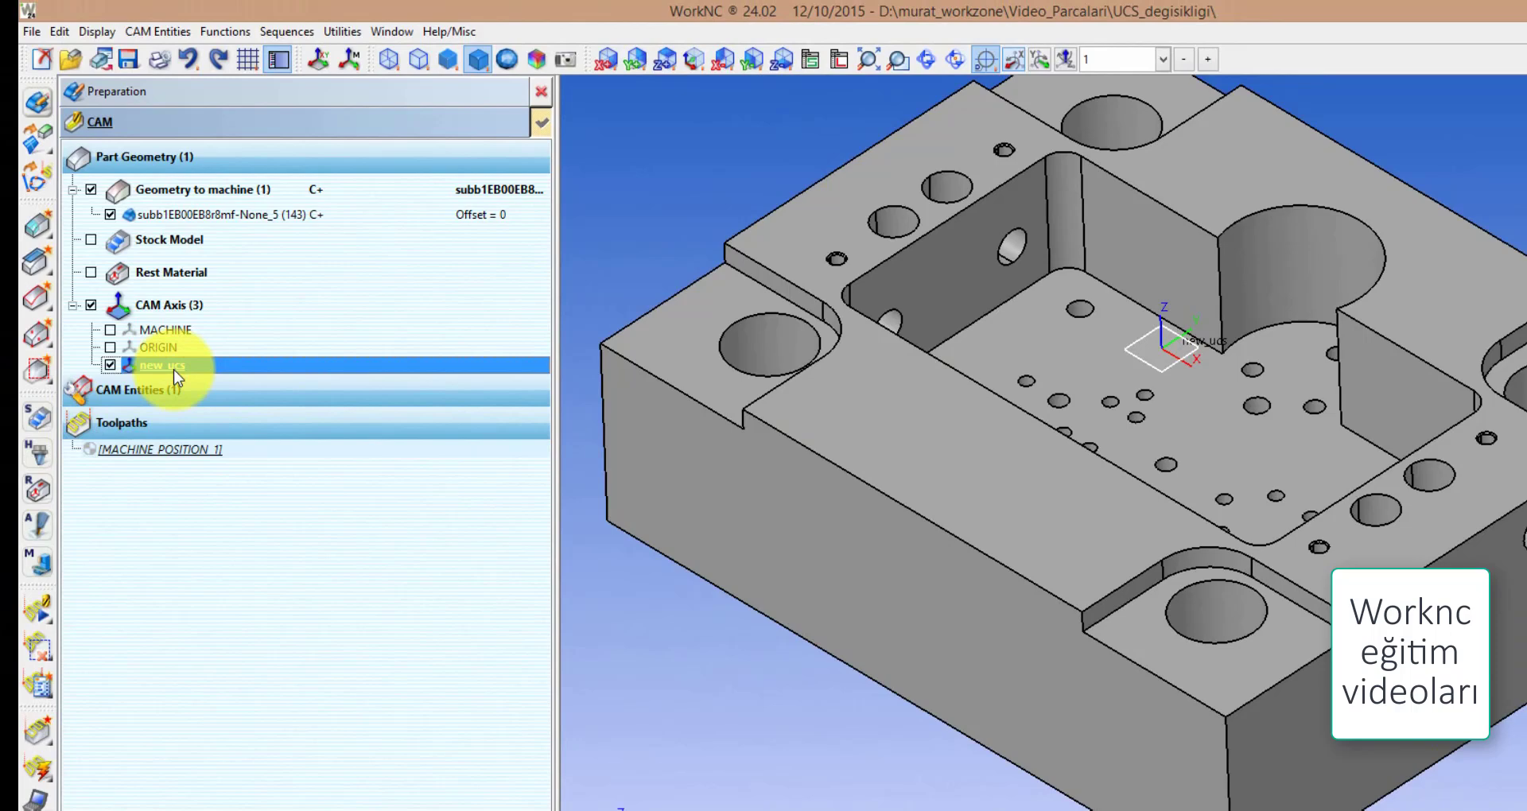
# Step: Open new_ucs with Modify, then view the block from Top and orbit to inspect its corners
pyautogui.rightClick(175, 371)
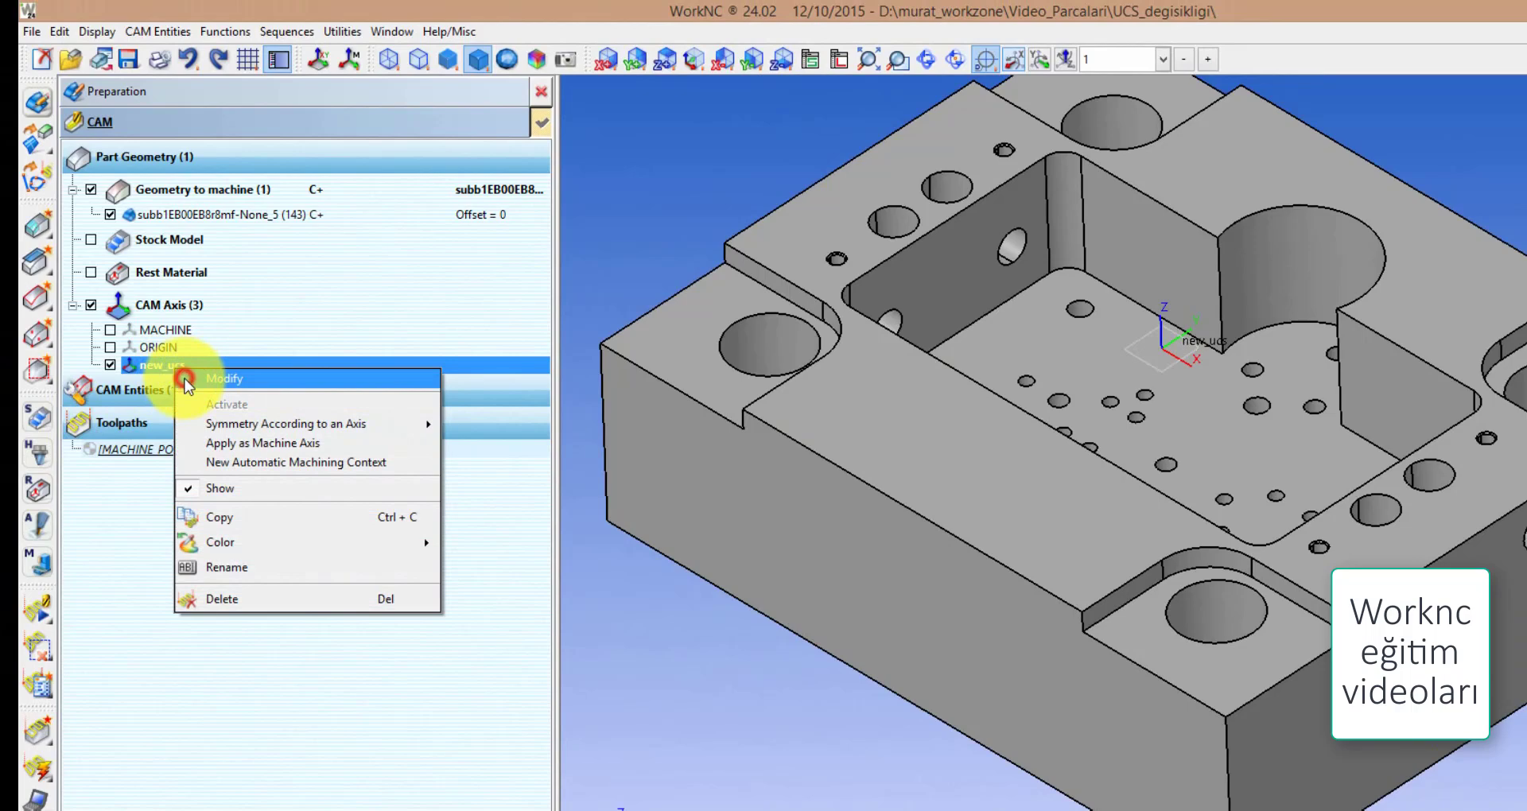
pyautogui.click(185, 380)
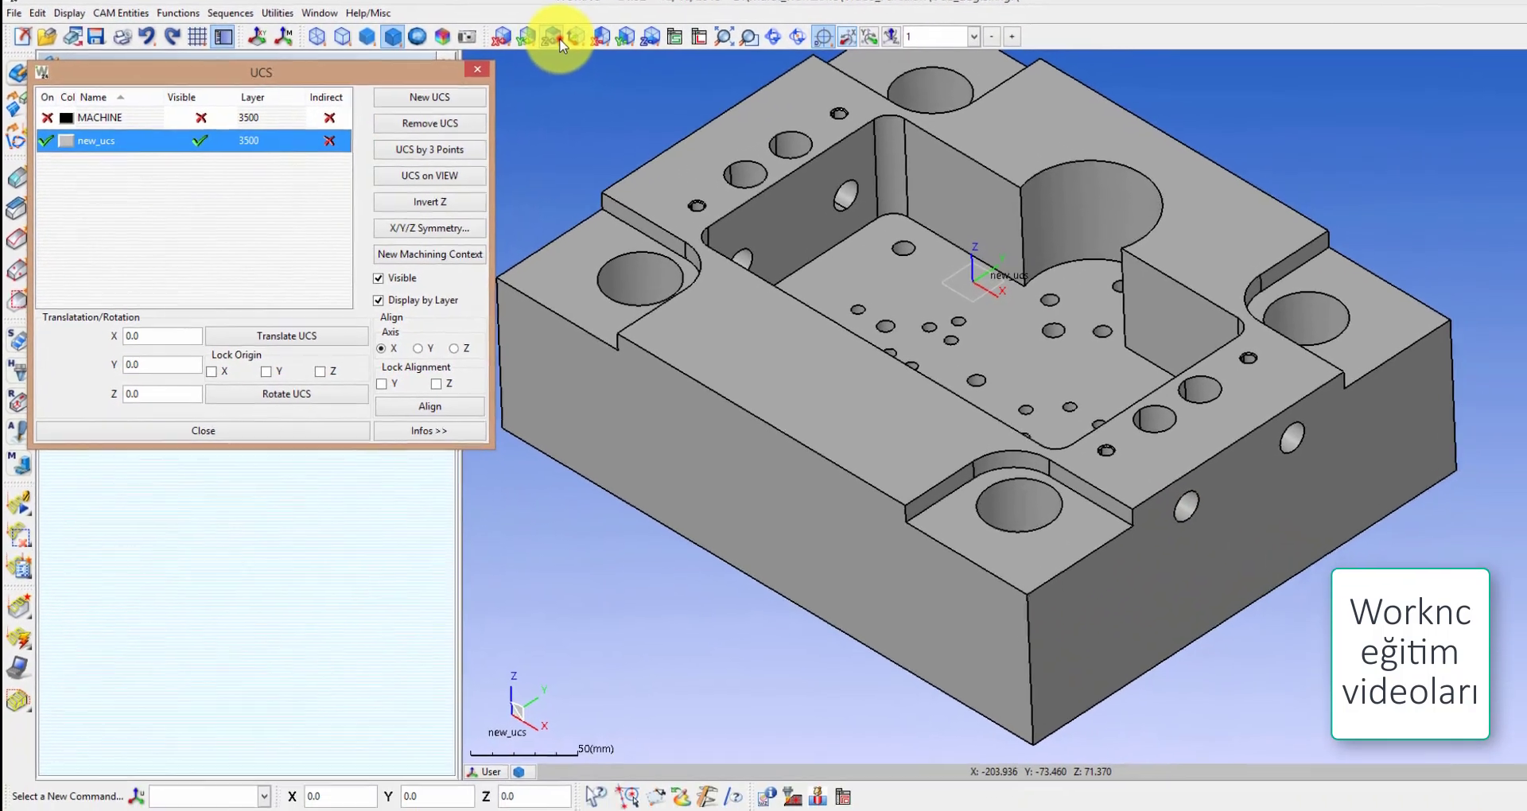
pyautogui.click(557, 38)
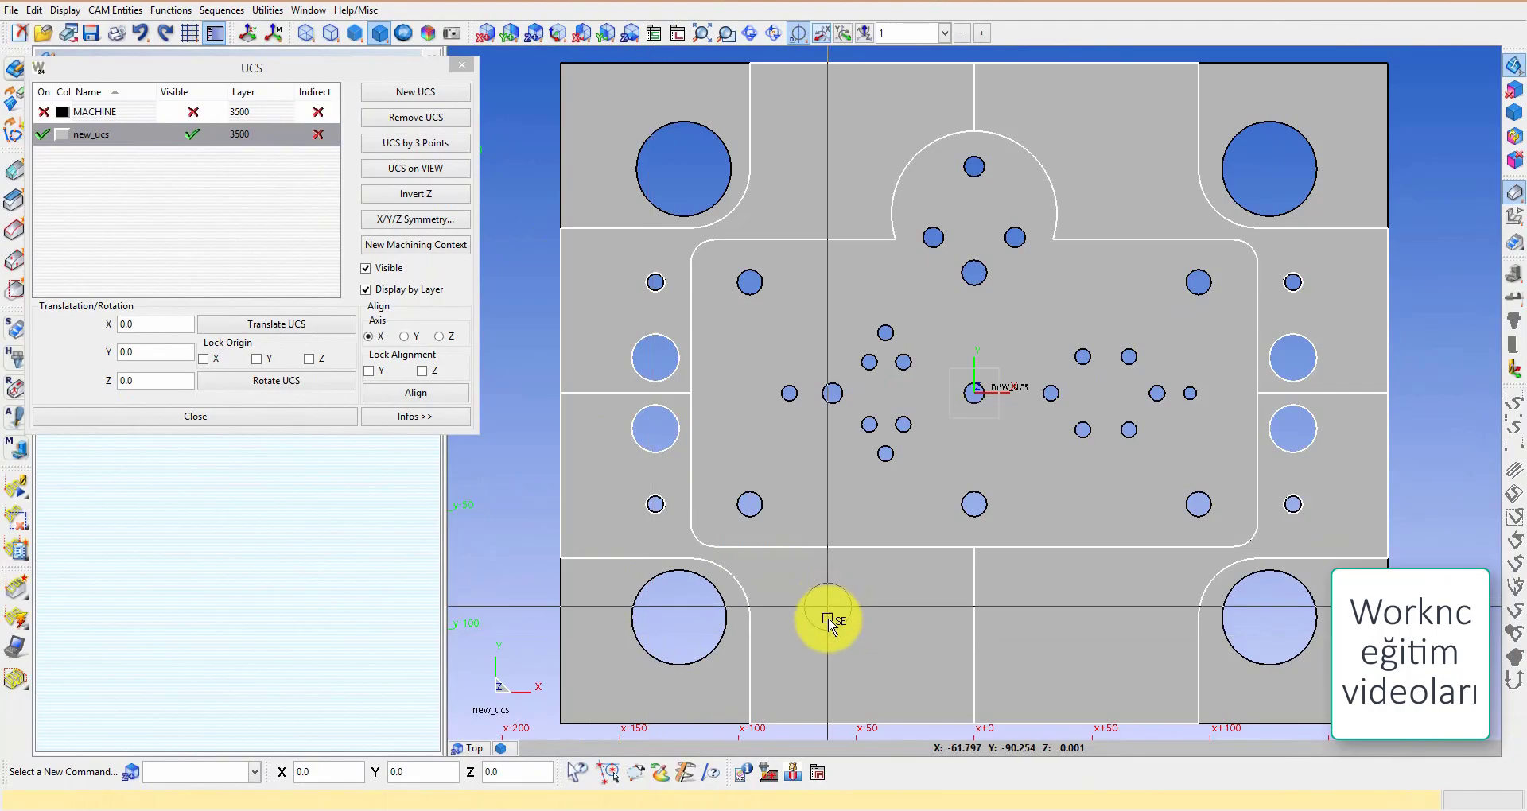
pyautogui.moveTo(796, 641)
pyautogui.mouseDown(button='middle')
pyautogui.moveTo(738, 500)
pyautogui.moveTo(634, 463)
pyautogui.moveTo(808, 660)
pyautogui.moveTo(856, 467)
pyautogui.moveTo(749, 464)
pyautogui.moveTo(968, 607)
pyautogui.moveTo(989, 456)
pyautogui.moveTo(835, 433)
pyautogui.moveTo(835, 461)
pyautogui.mouseUp(button='middle')
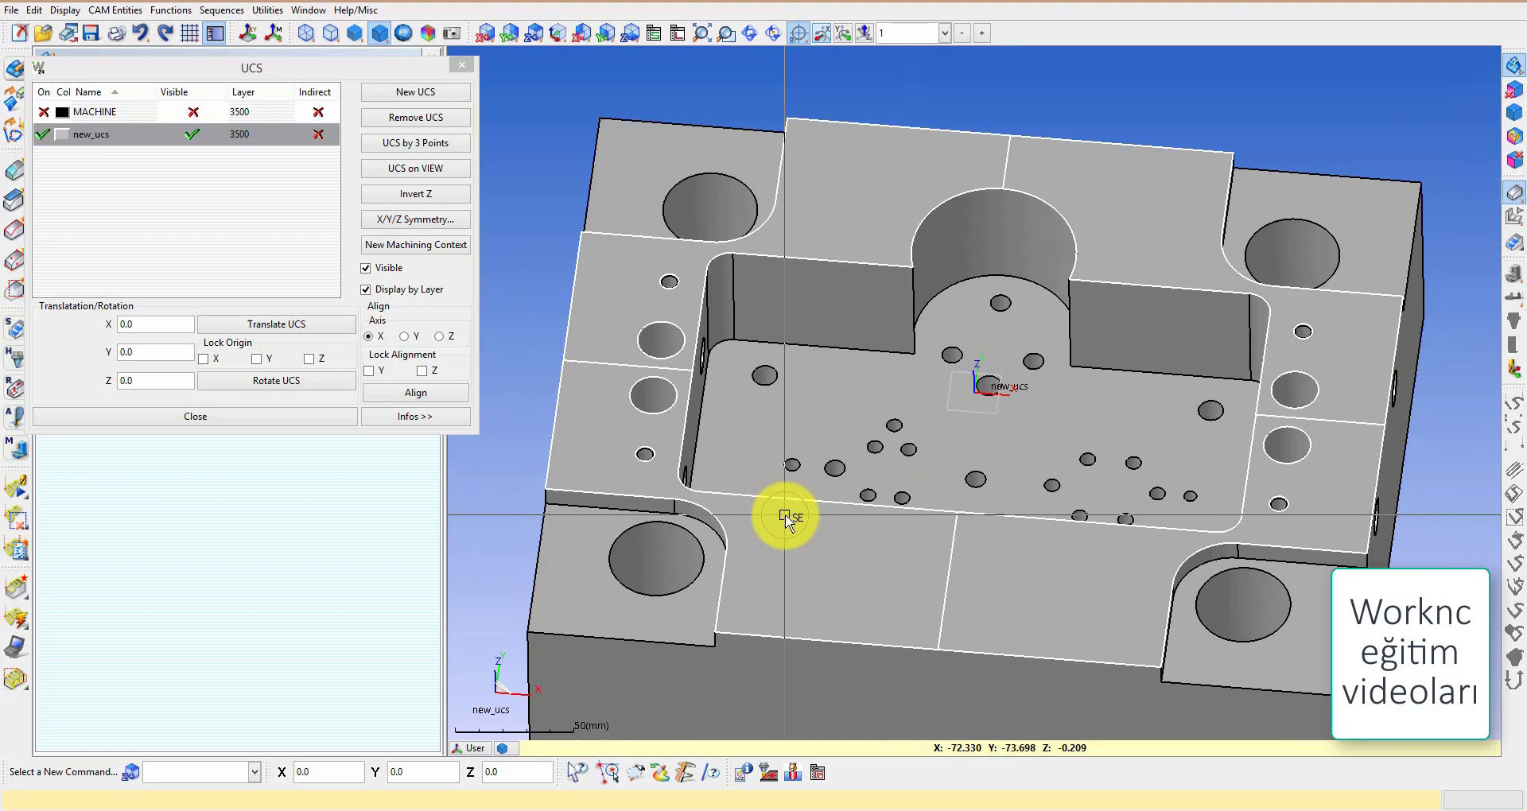
pyautogui.scroll(3, 753, 508)
pyautogui.moveTo(802, 443)
pyautogui.mouseDown(button='middle')
pyautogui.moveTo(760, 406)
pyautogui.moveTo(714, 504)
pyautogui.mouseUp(button='middle')
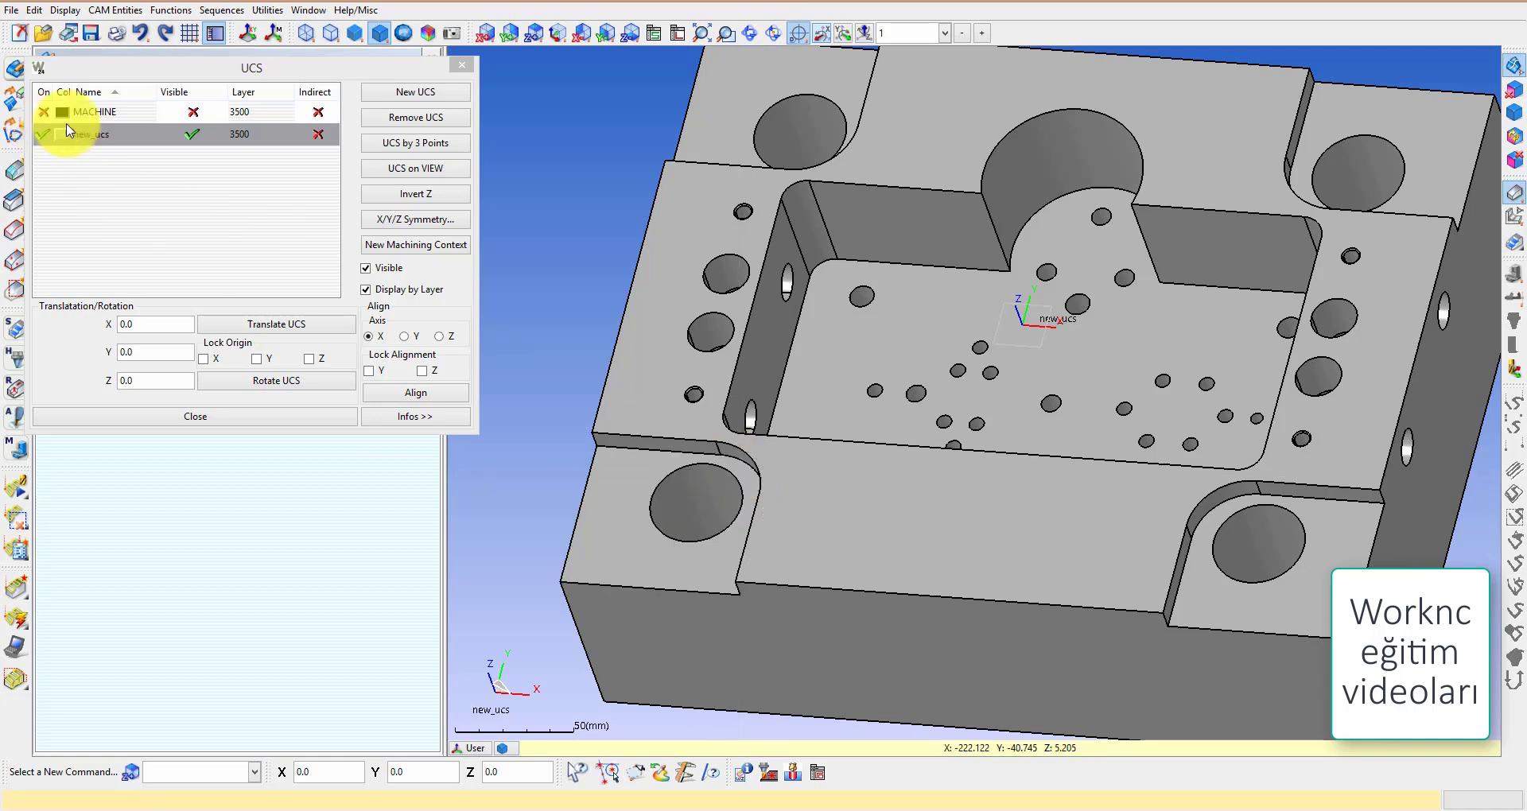
# Step: Translate the new_ucs origin, Z held fixed, to the lower-left corner hole's centre
pyautogui.click(106, 140)
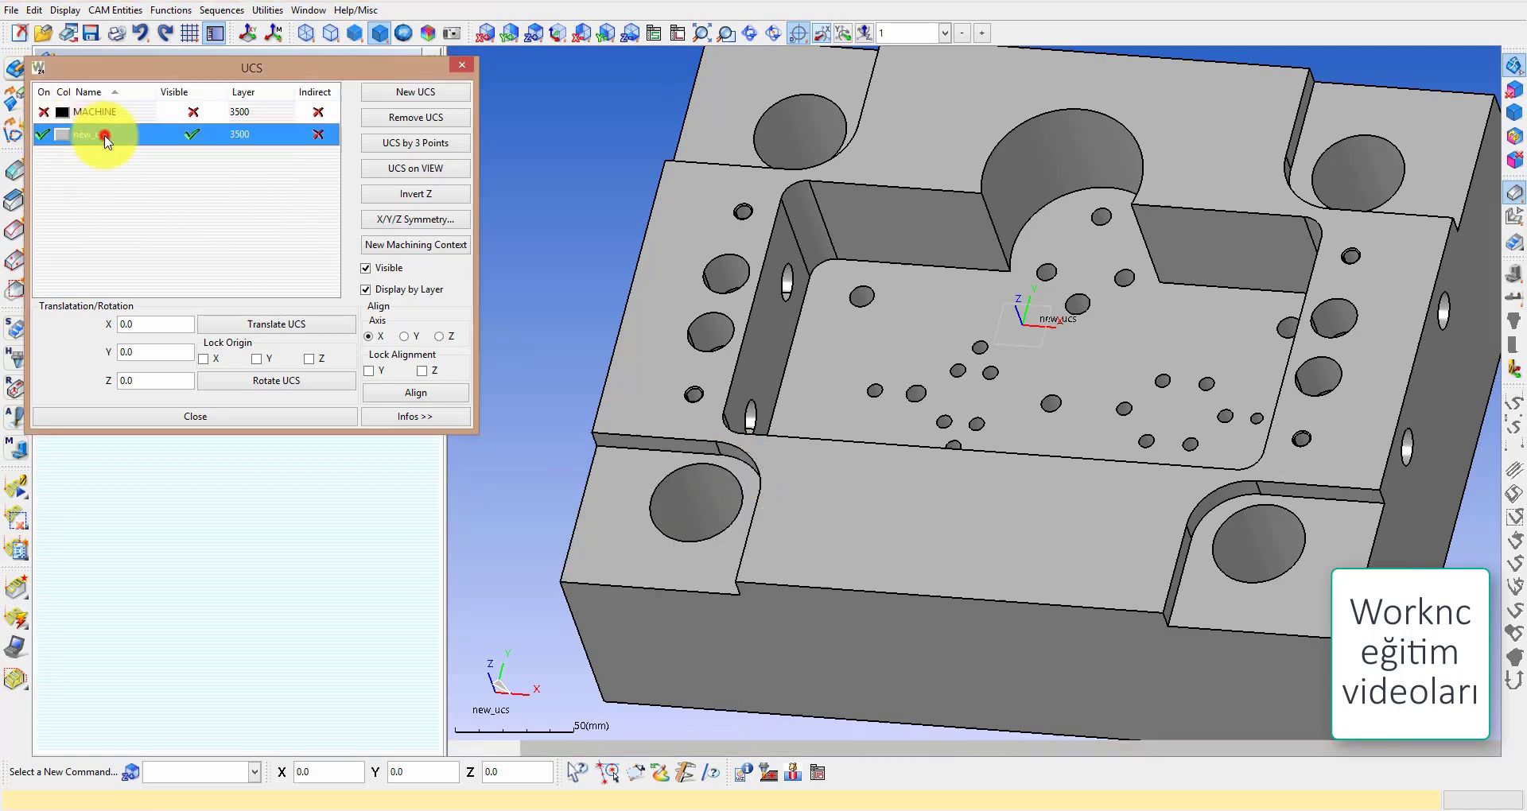
pyautogui.click(185, 149)
pyautogui.click(187, 136)
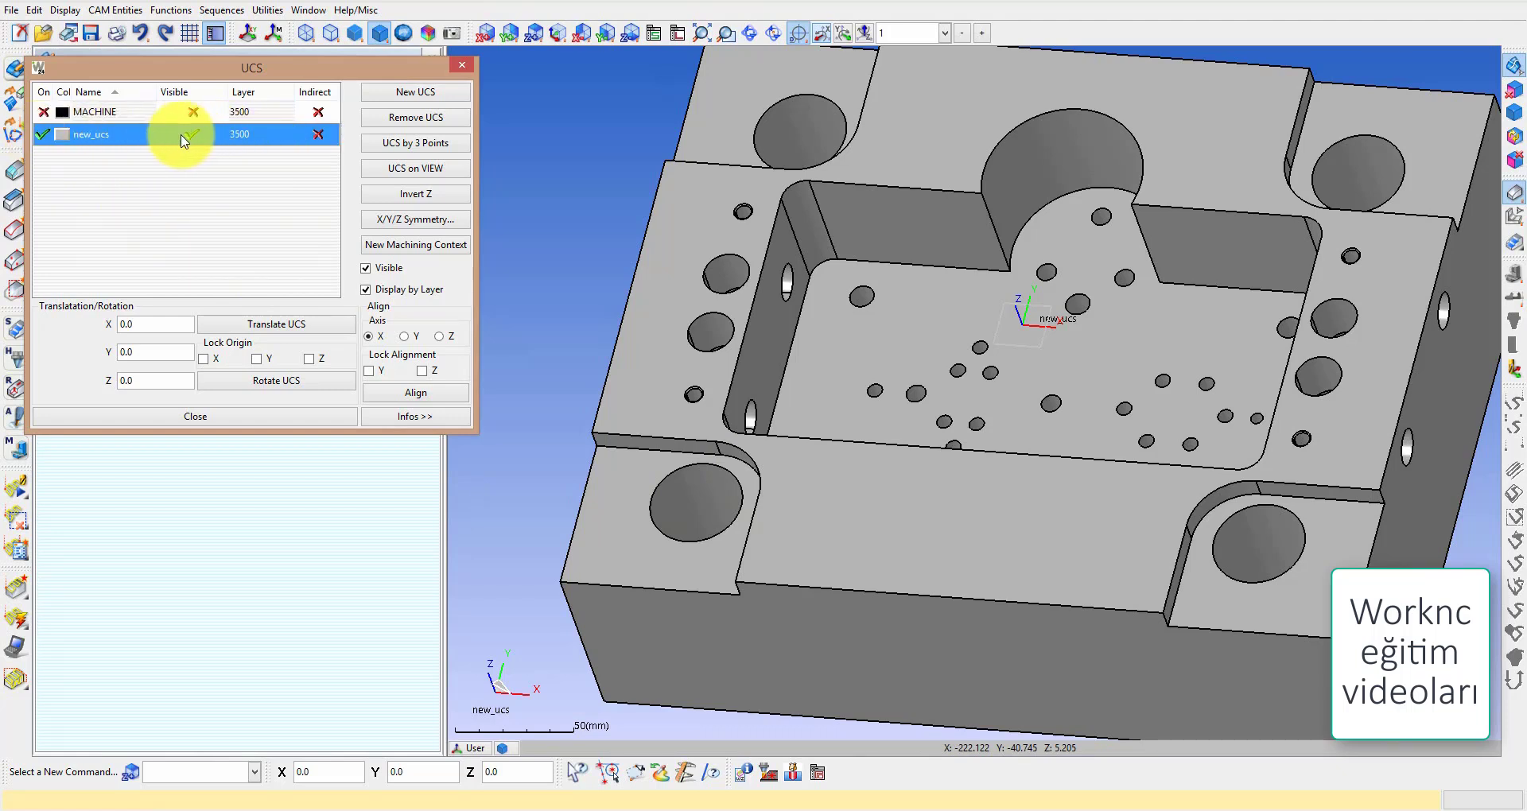
pyautogui.click(315, 360)
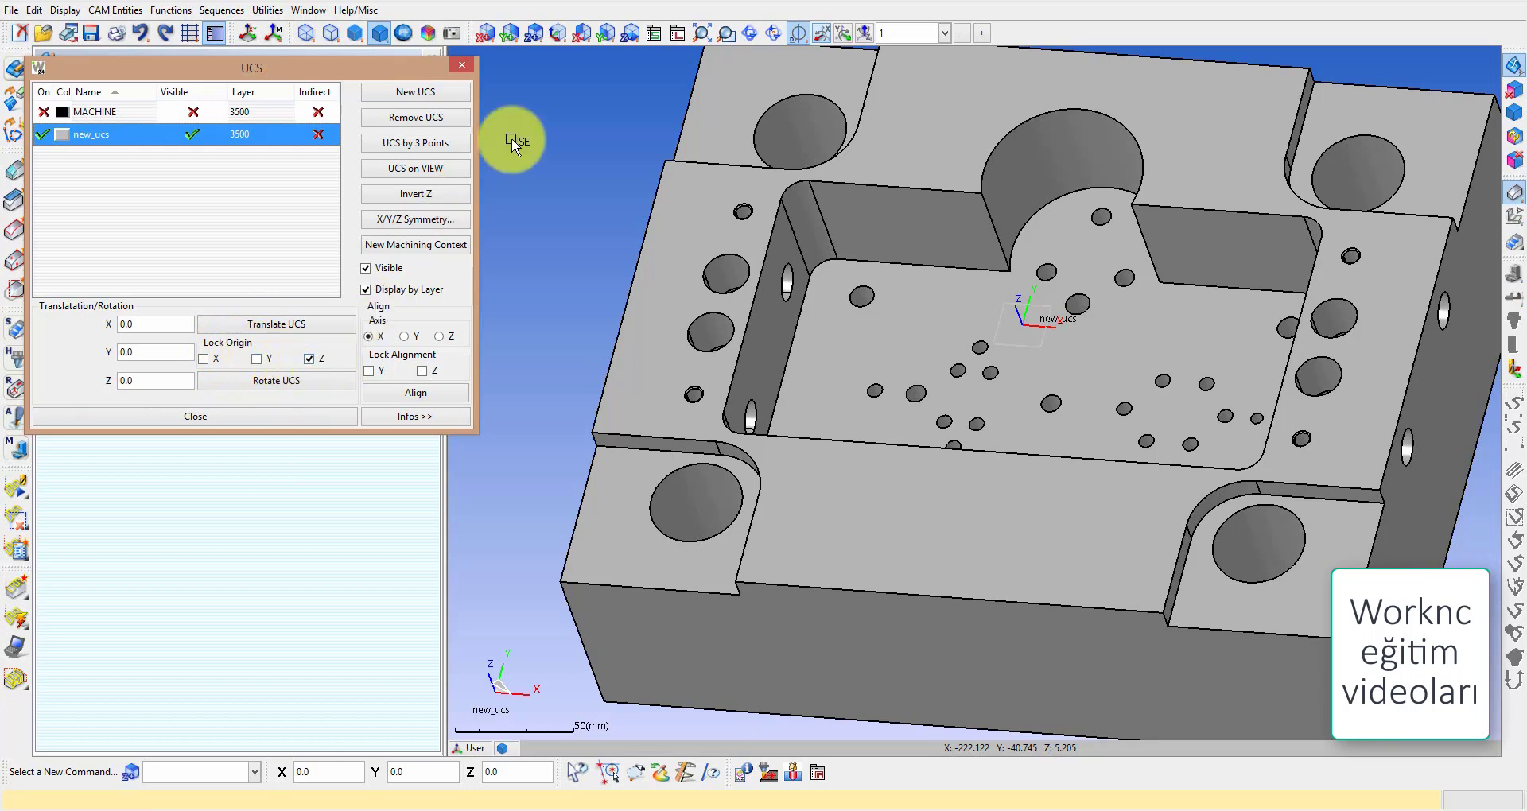
pyautogui.click(308, 324)
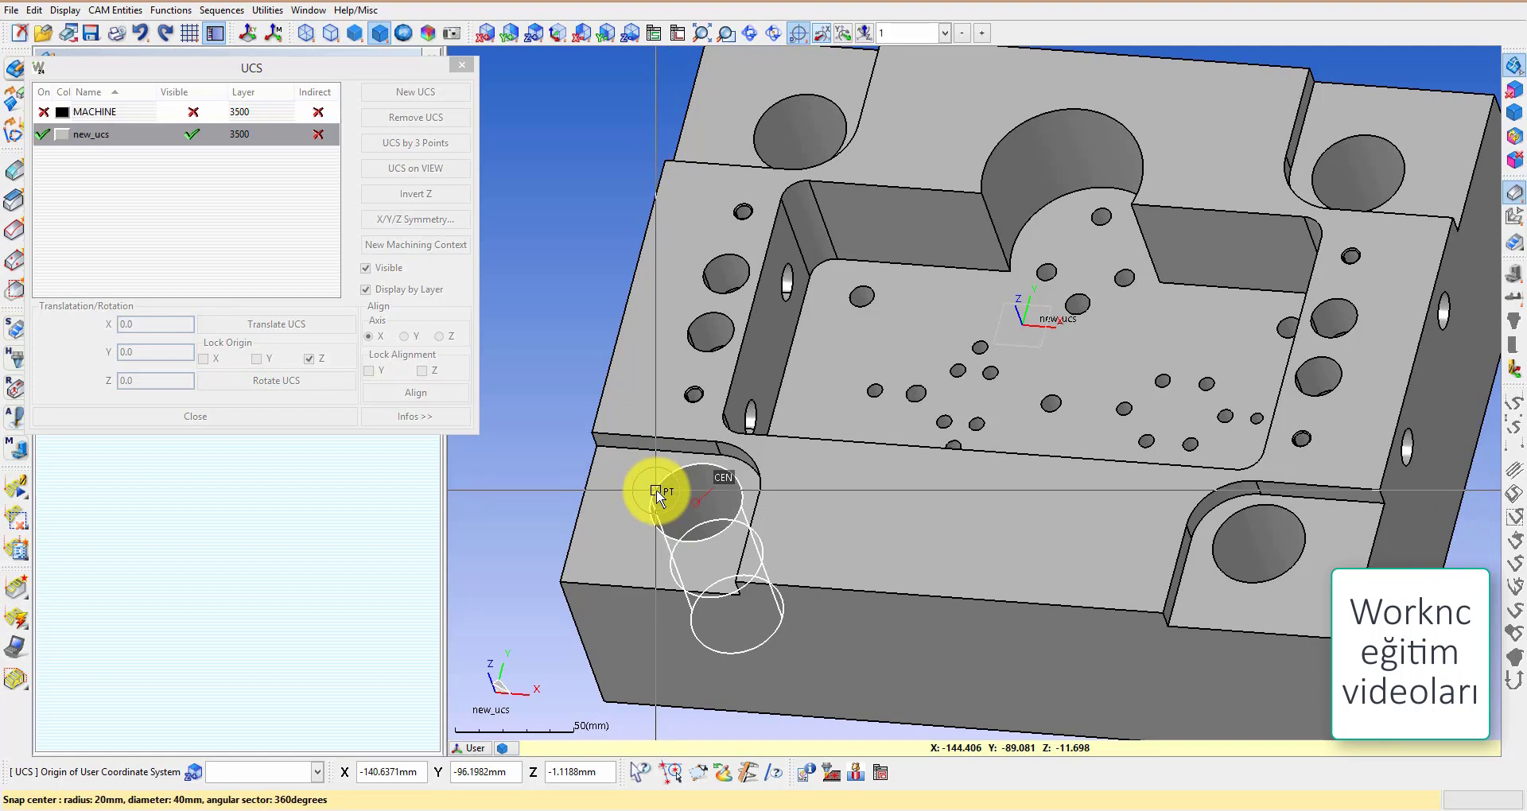
pyautogui.click(657, 493)
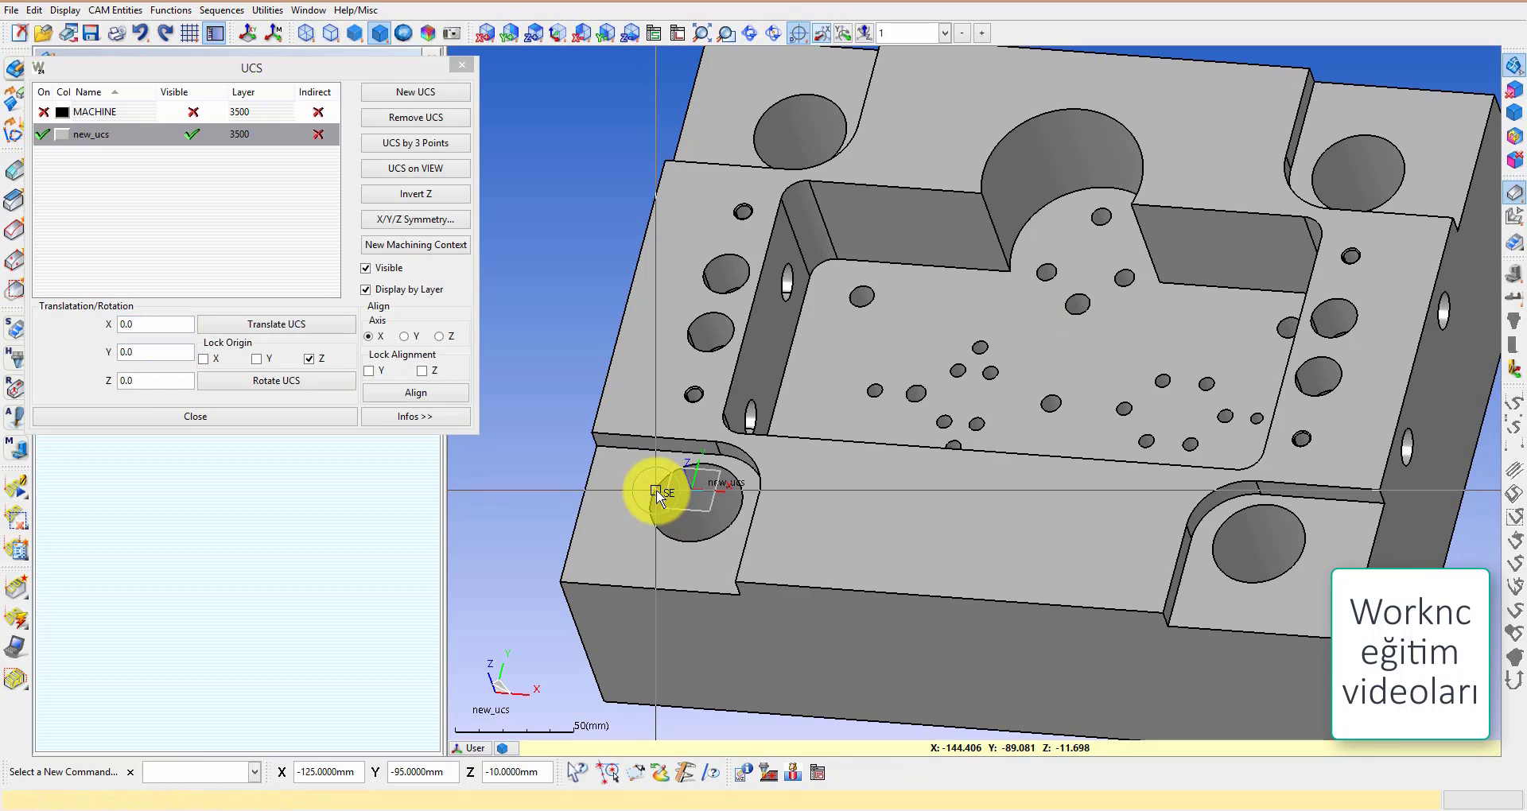
# Step: Check the new origin from Top view, orbit back to 3D, and close the UCS dialog
pyautogui.click(533, 34)
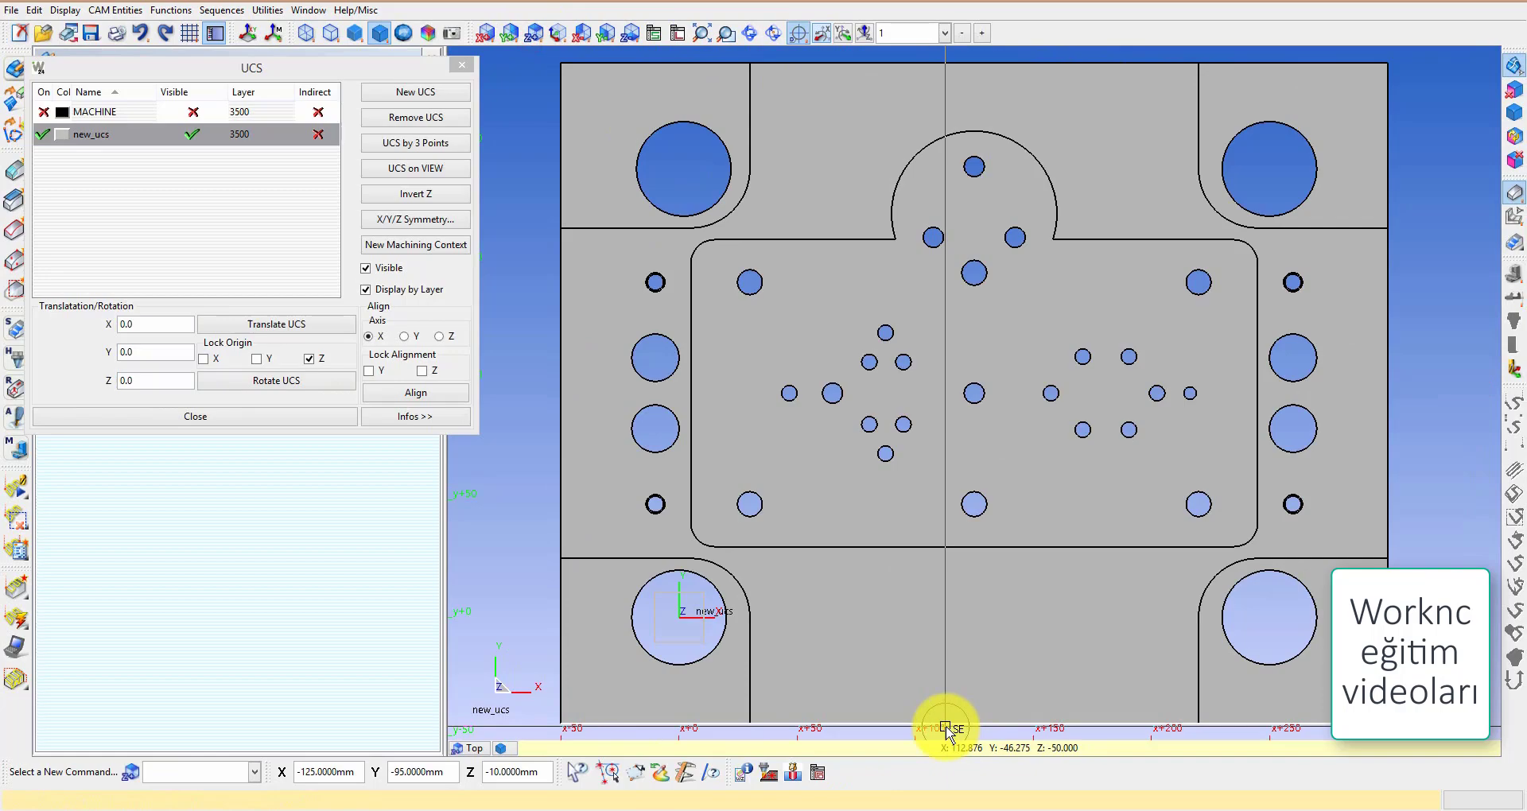
pyautogui.moveTo(851, 723)
pyautogui.mouseDown(button='middle')
pyautogui.moveTo(851, 499)
pyautogui.moveTo(876, 562)
pyautogui.mouseUp(button='middle')
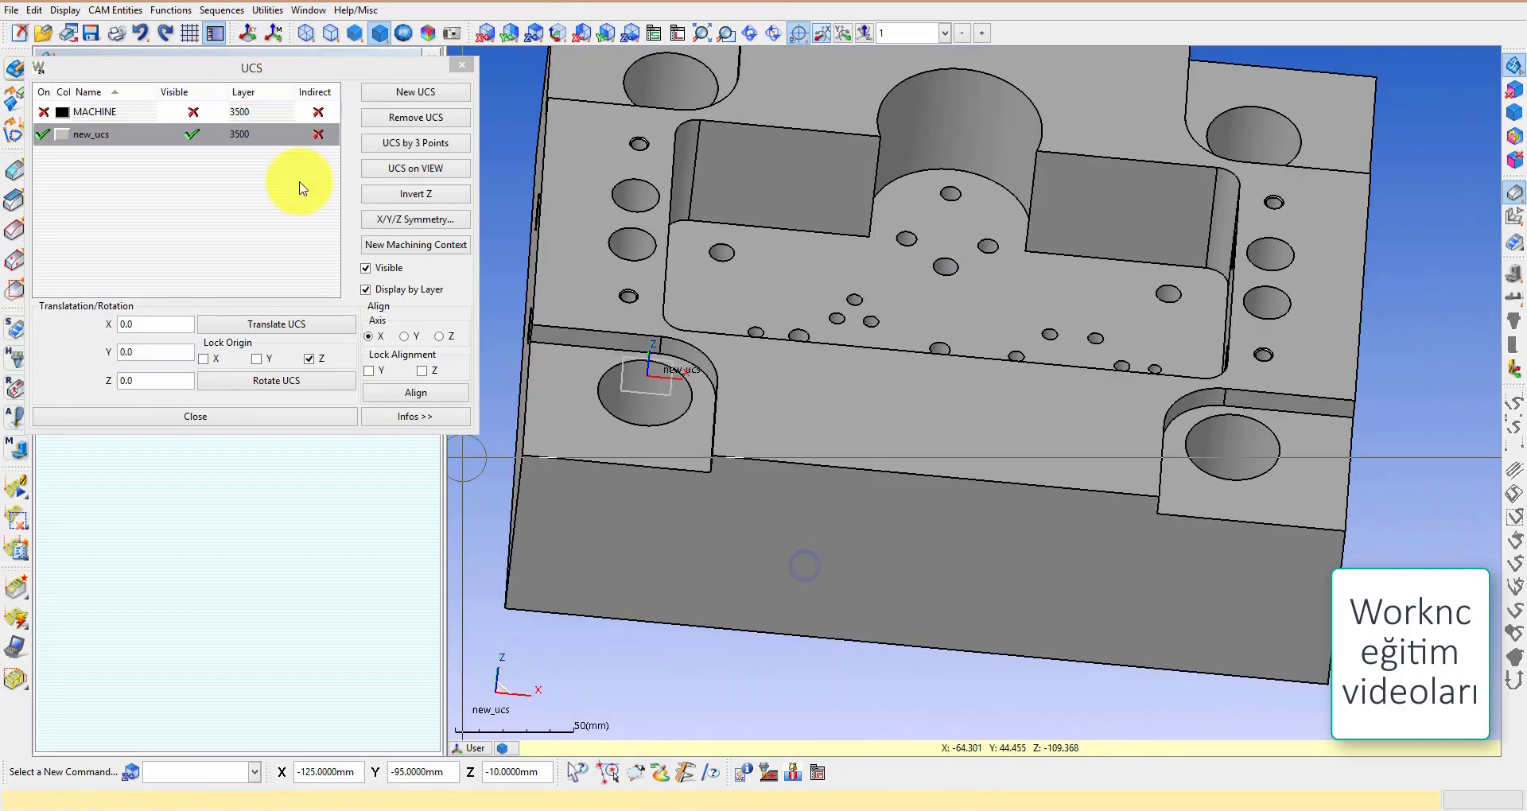
pyautogui.click(466, 71)
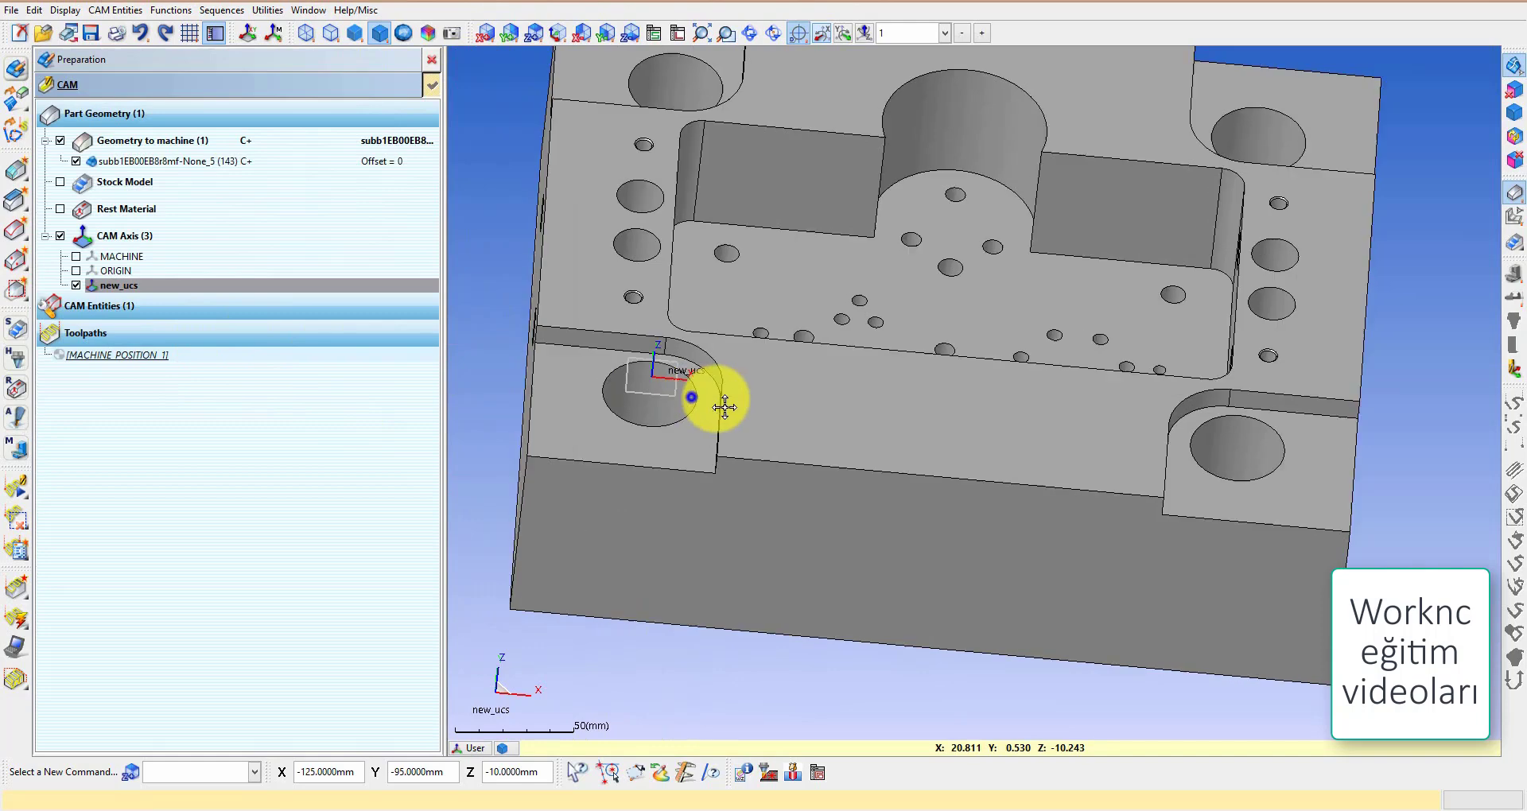
pyautogui.moveTo(715, 395); pyautogui.dragTo(680, 396, button='middle')
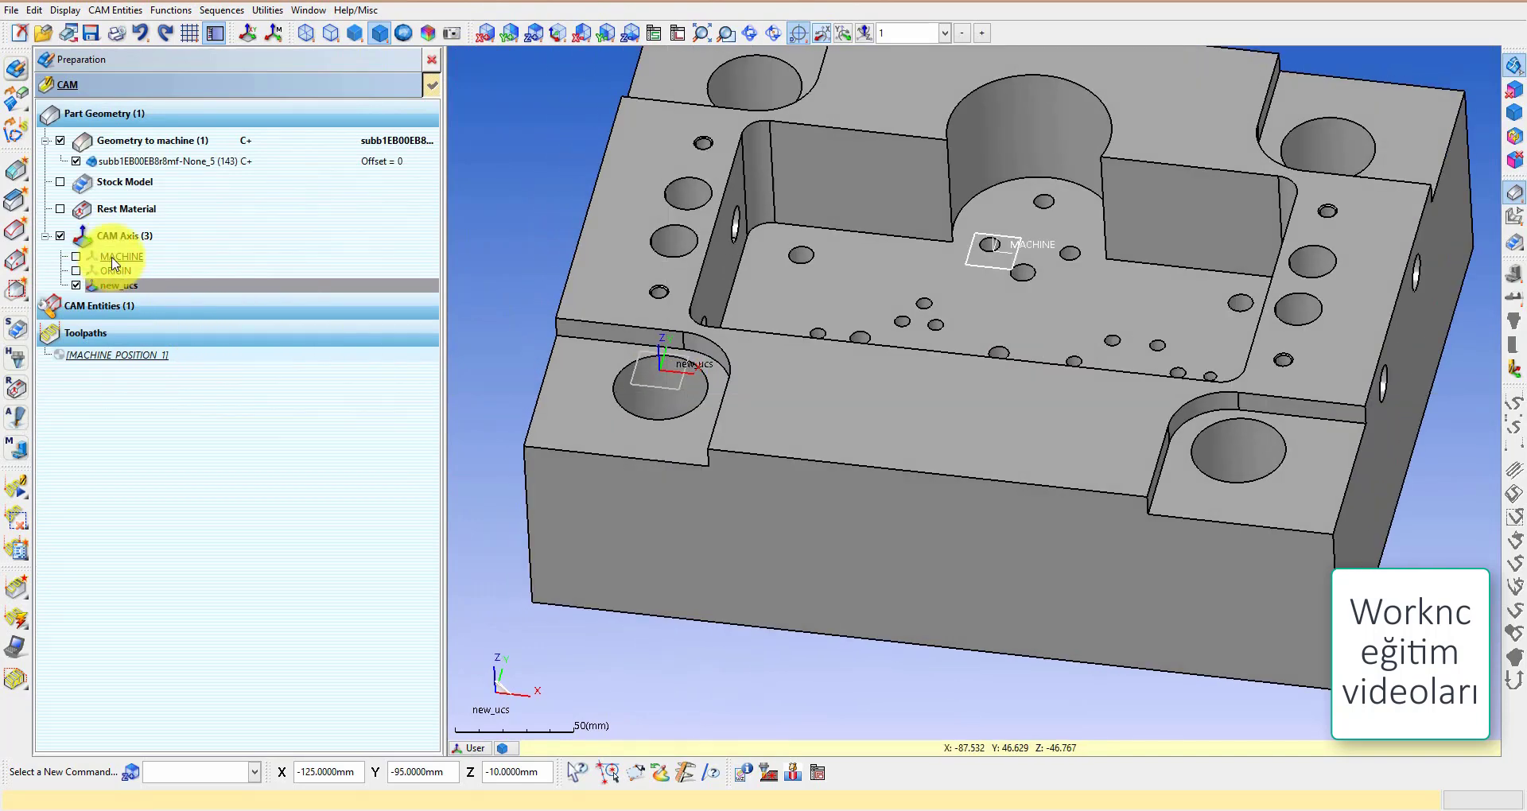
pyautogui.click(114, 257)
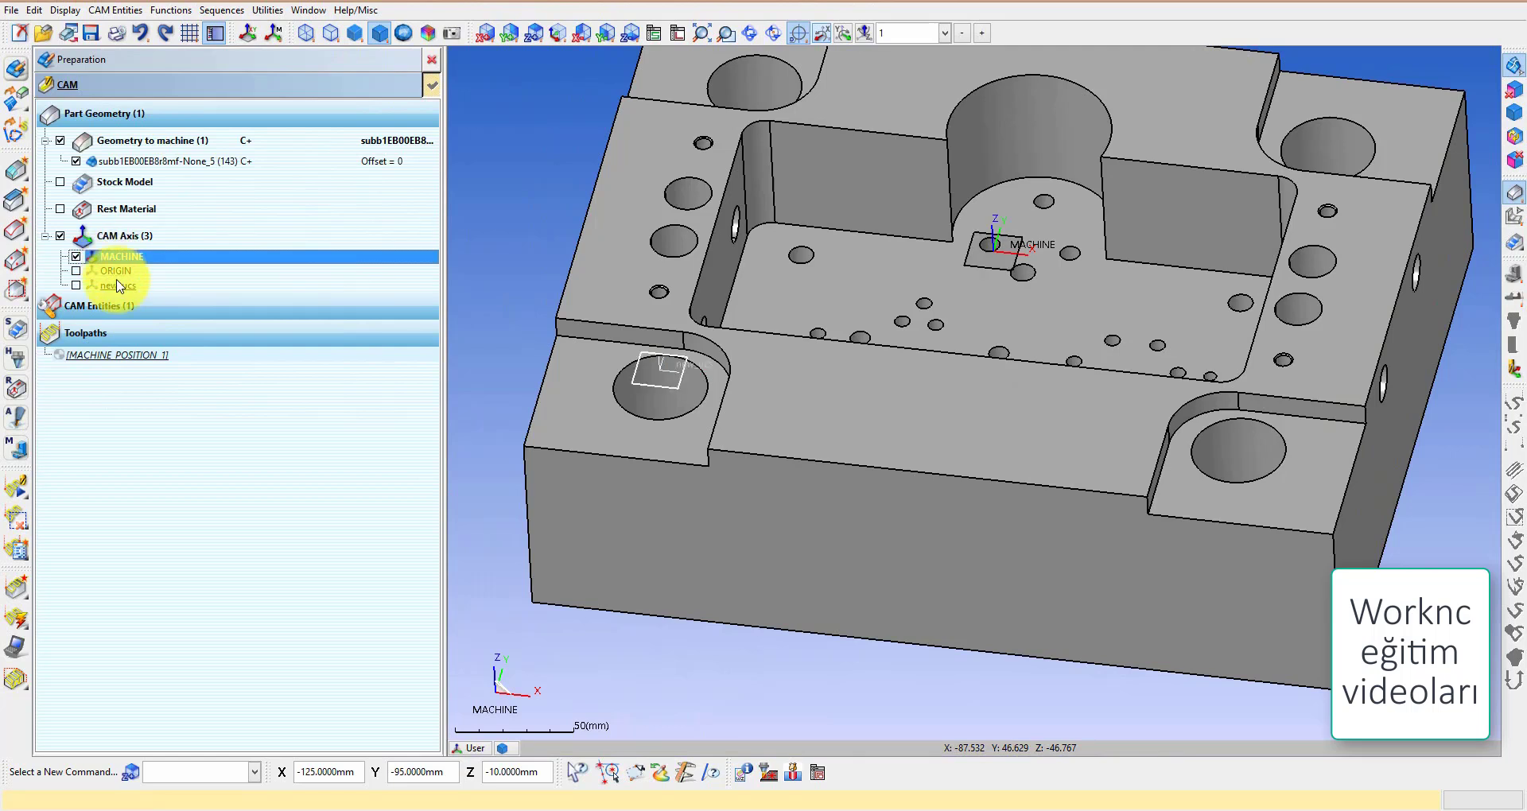
pyautogui.click(118, 285)
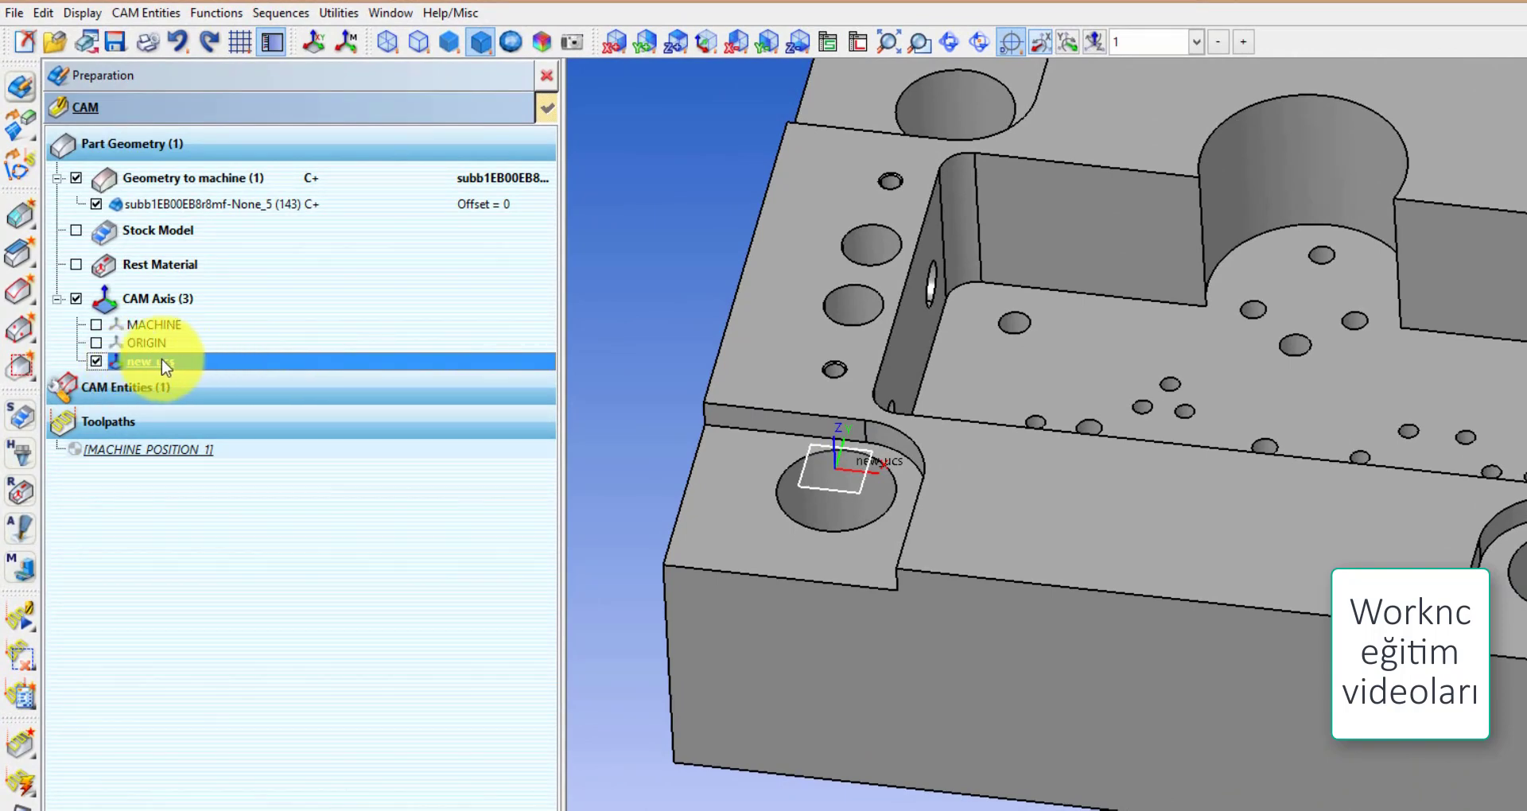
# Step: Apply new_ucs as the machine axis and validate, creating MACHINE_POSITION_2
pyautogui.rightClick(162, 360)
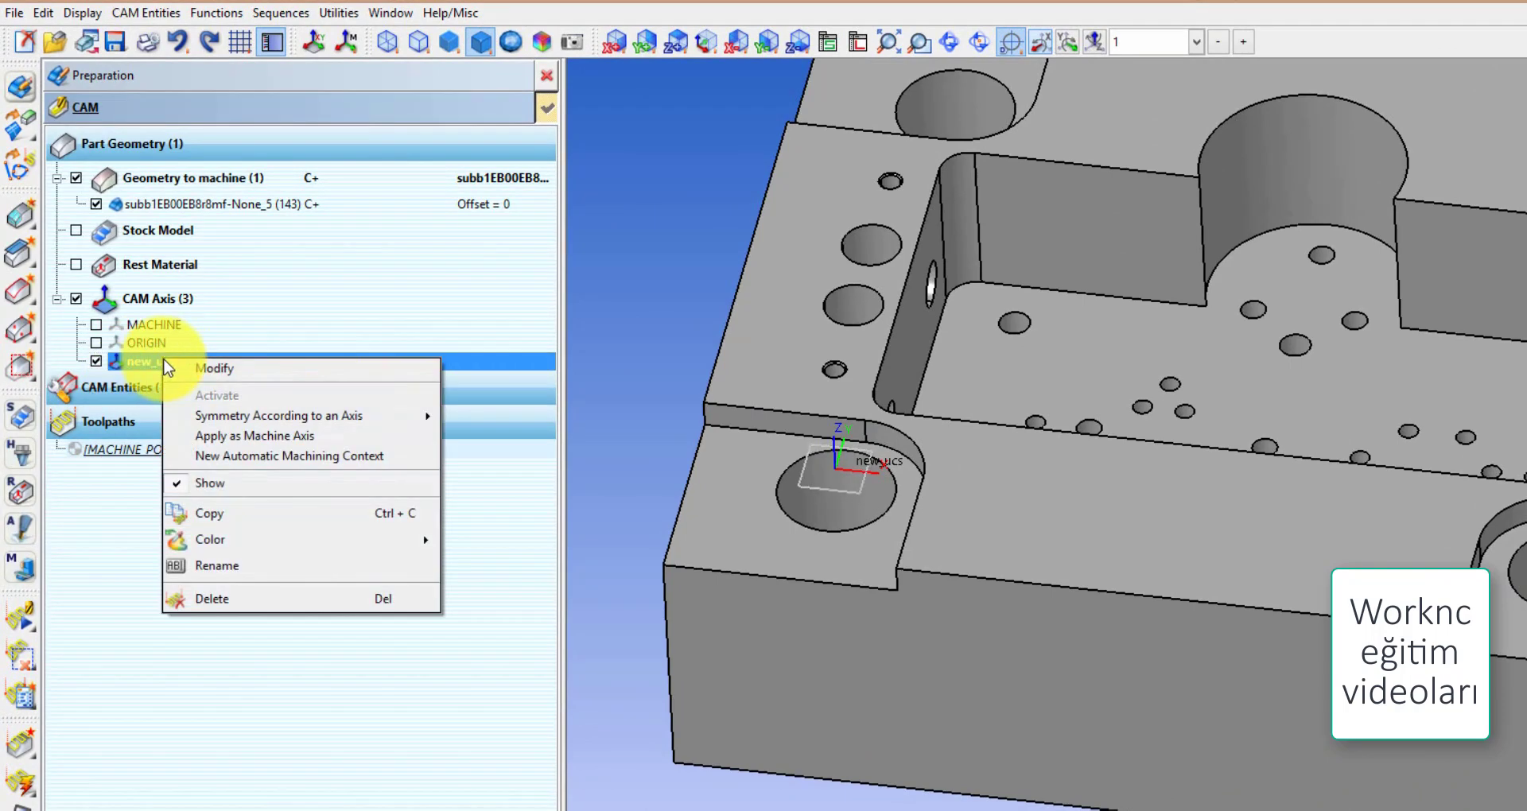
pyautogui.click(235, 436)
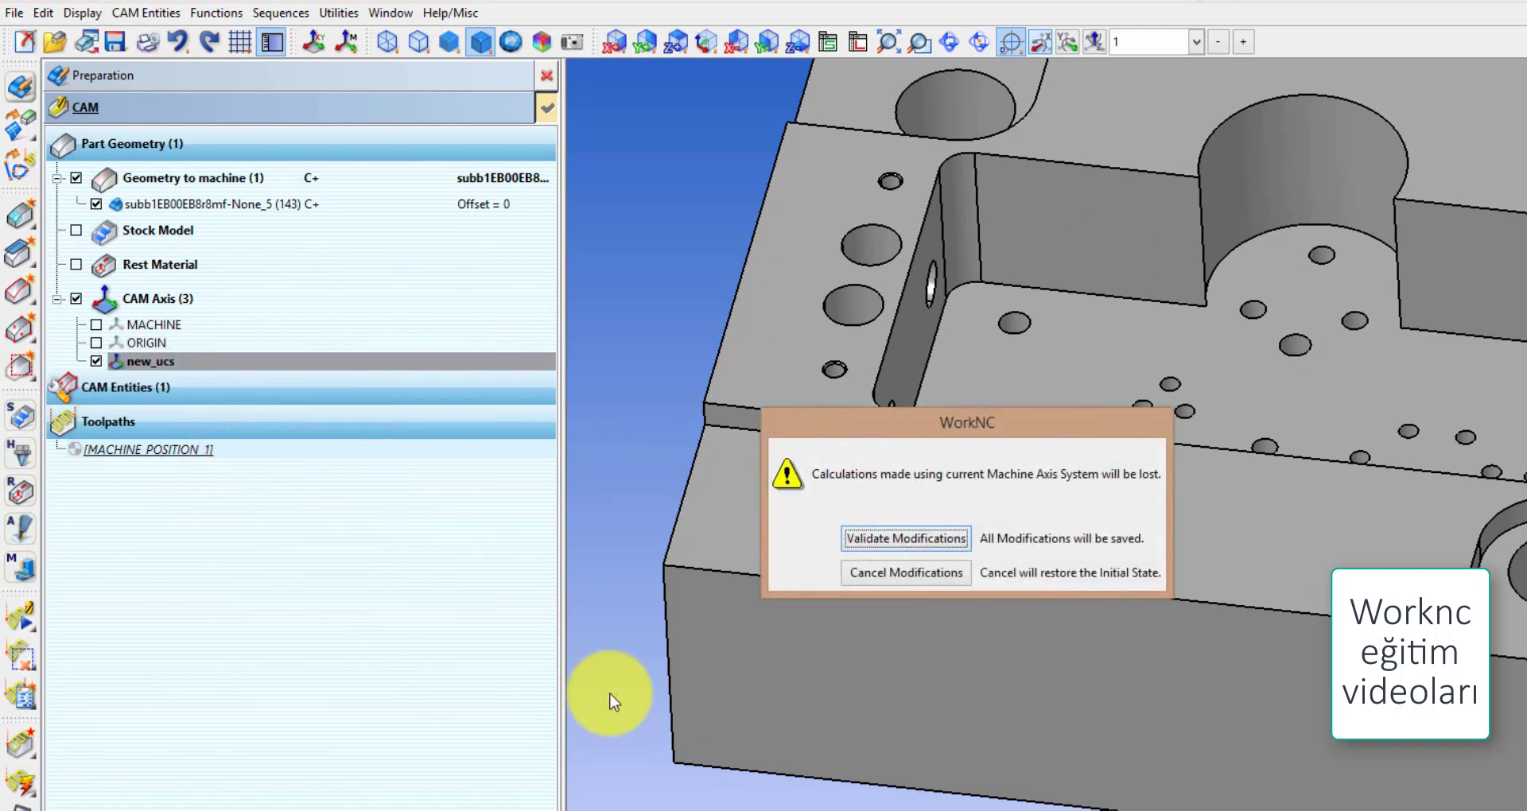
pyautogui.click(901, 544)
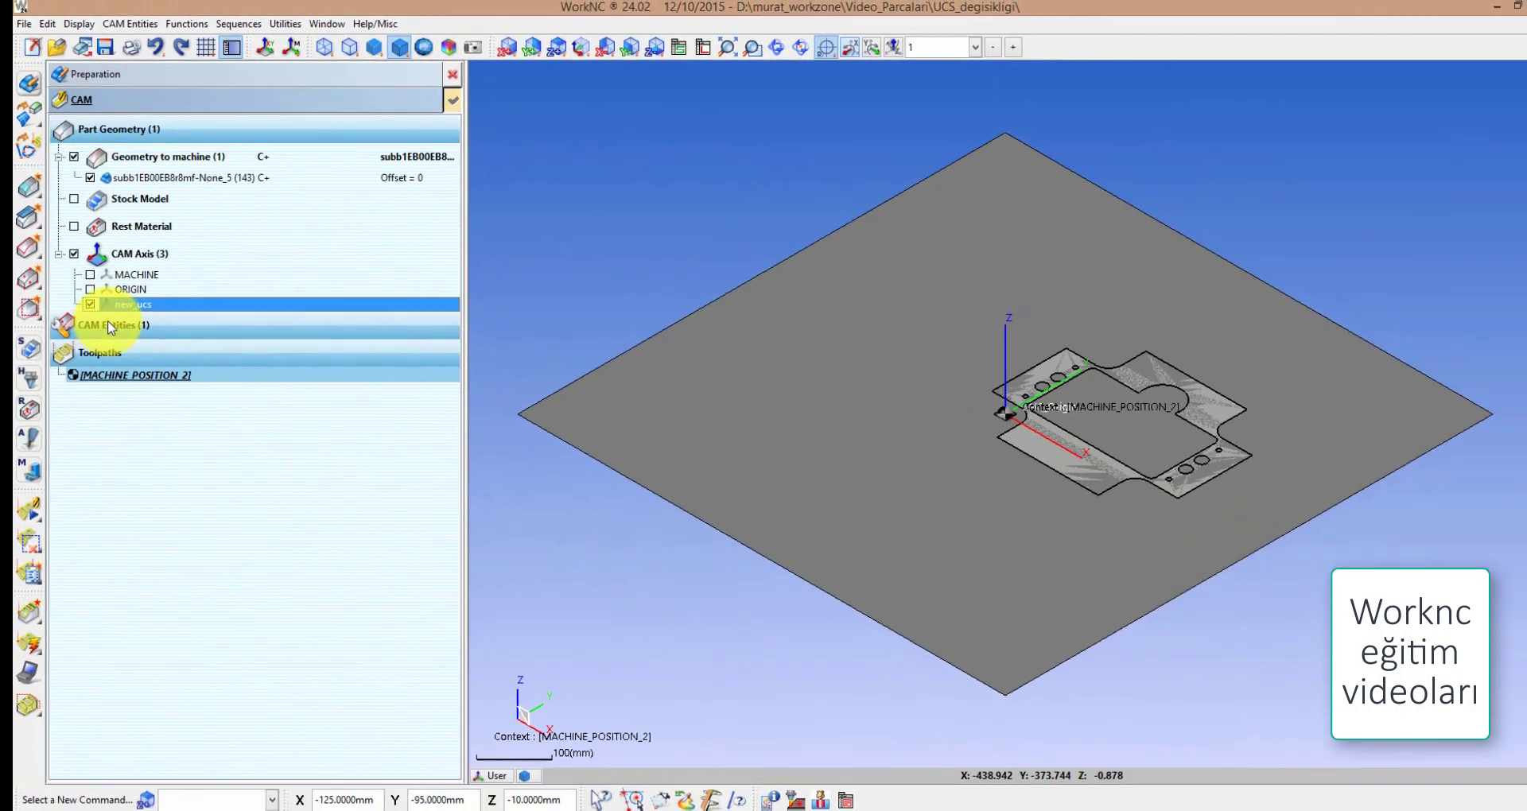
pyautogui.click(73, 417)
pyautogui.scroll(3, 867, 449)
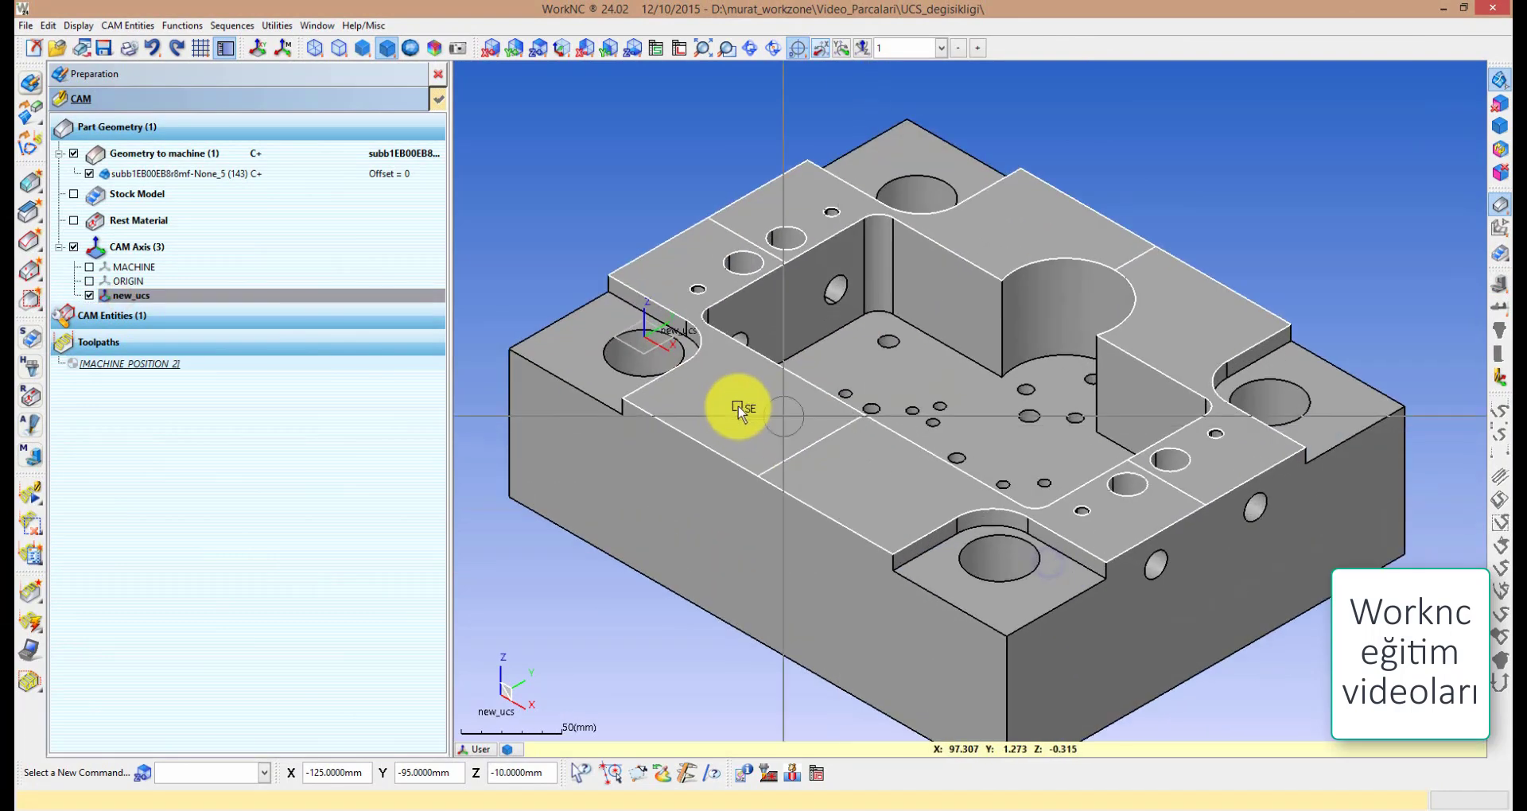
pyautogui.scroll(1, 698, 368)
pyautogui.scroll(2, 726, 436)
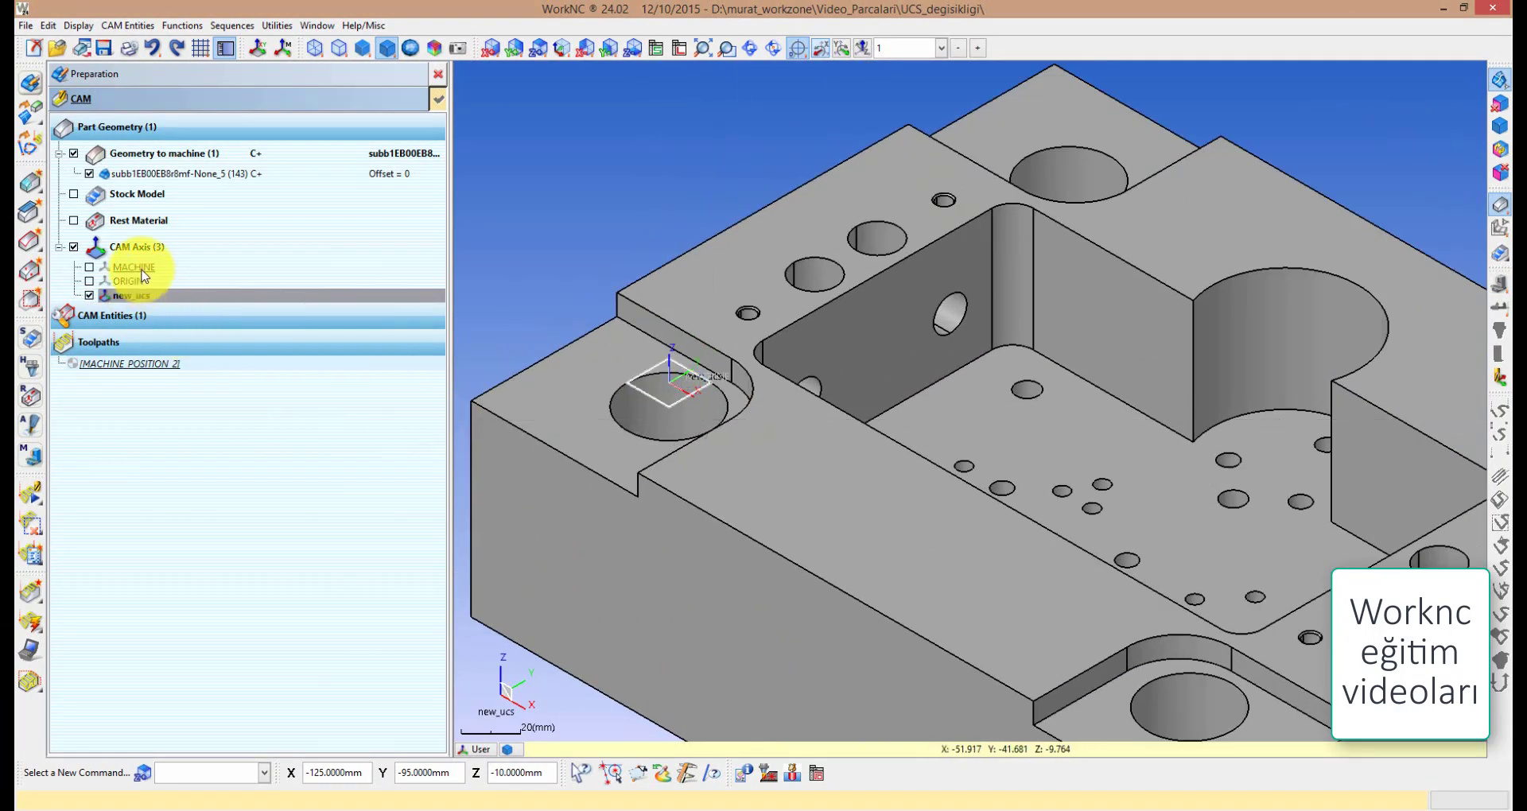
pyautogui.doubleClick(135, 268)
pyautogui.scroll(-2, 934, 615)
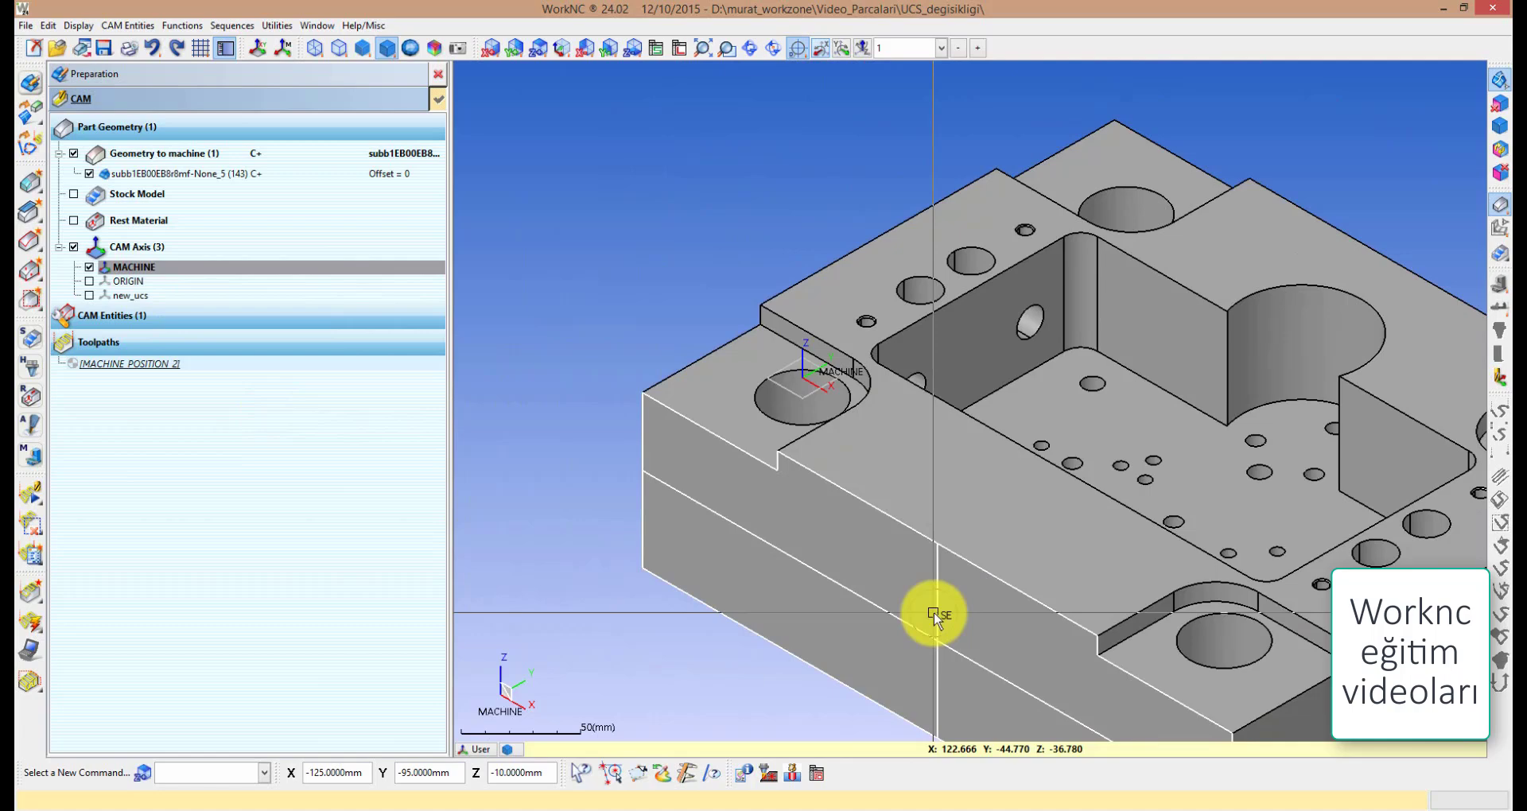
pyautogui.click(136, 298)
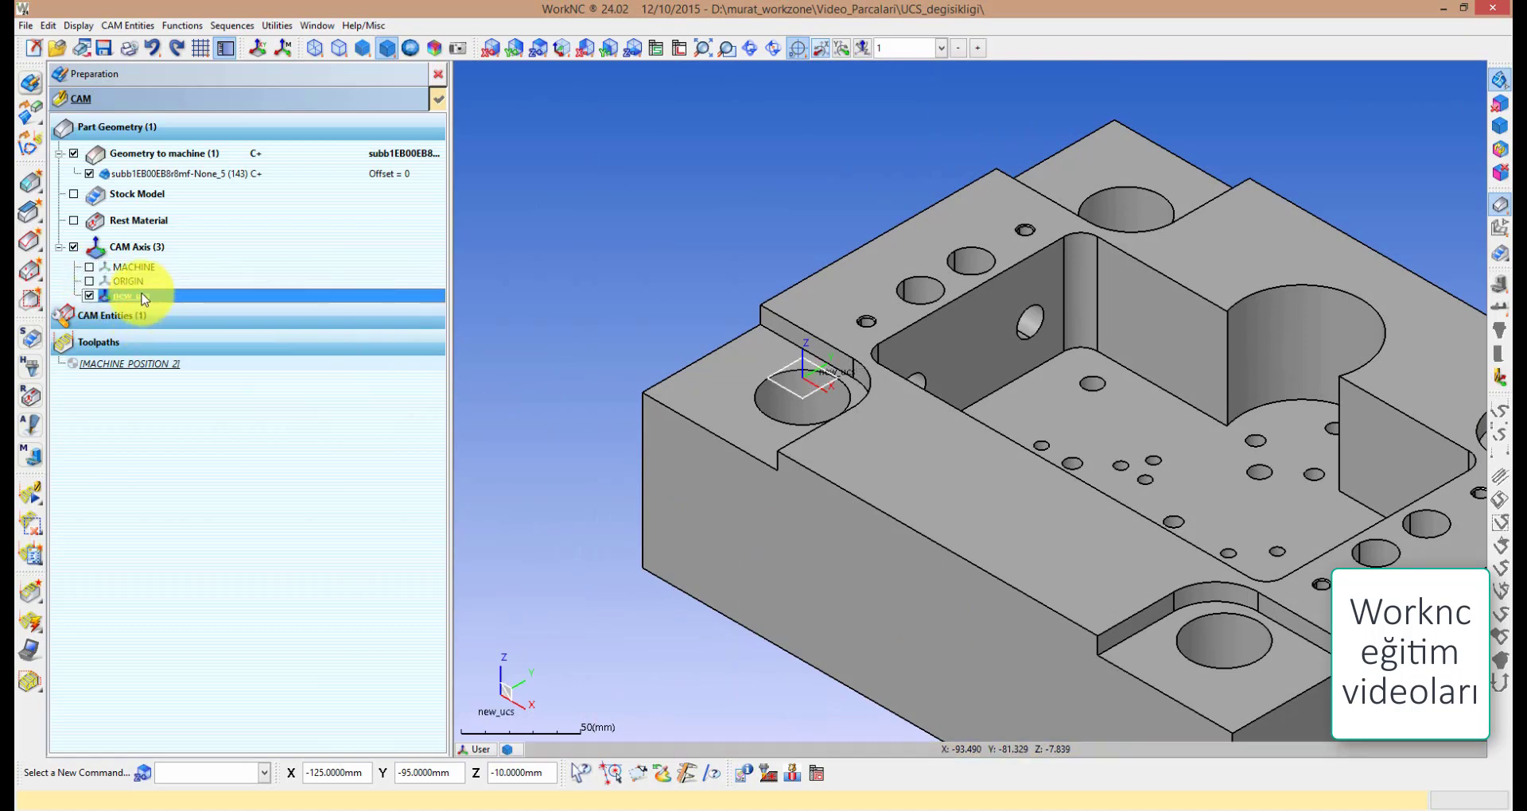
pyautogui.rightClick(141, 293)
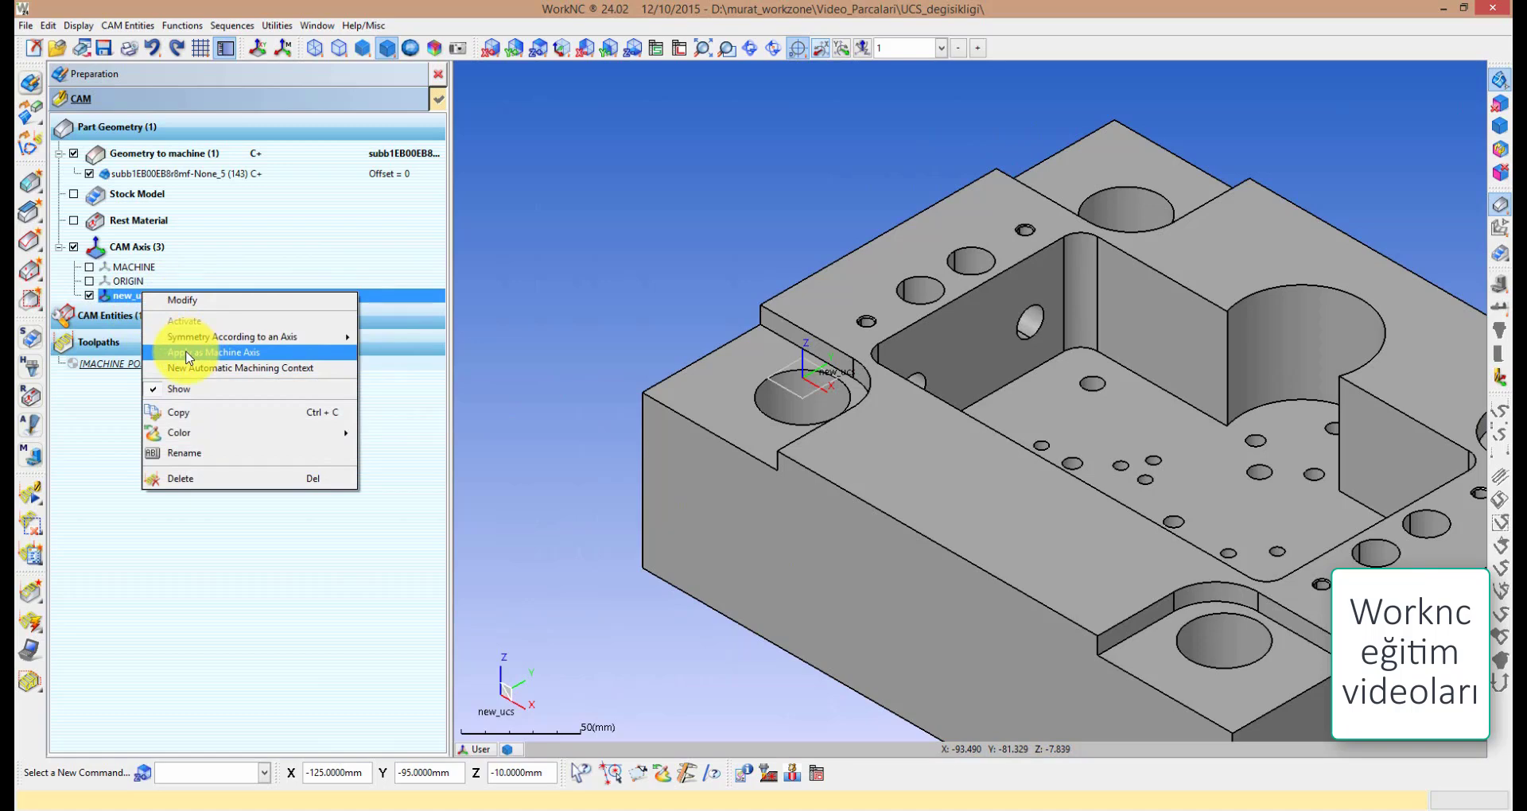
pyautogui.click(629, 288)
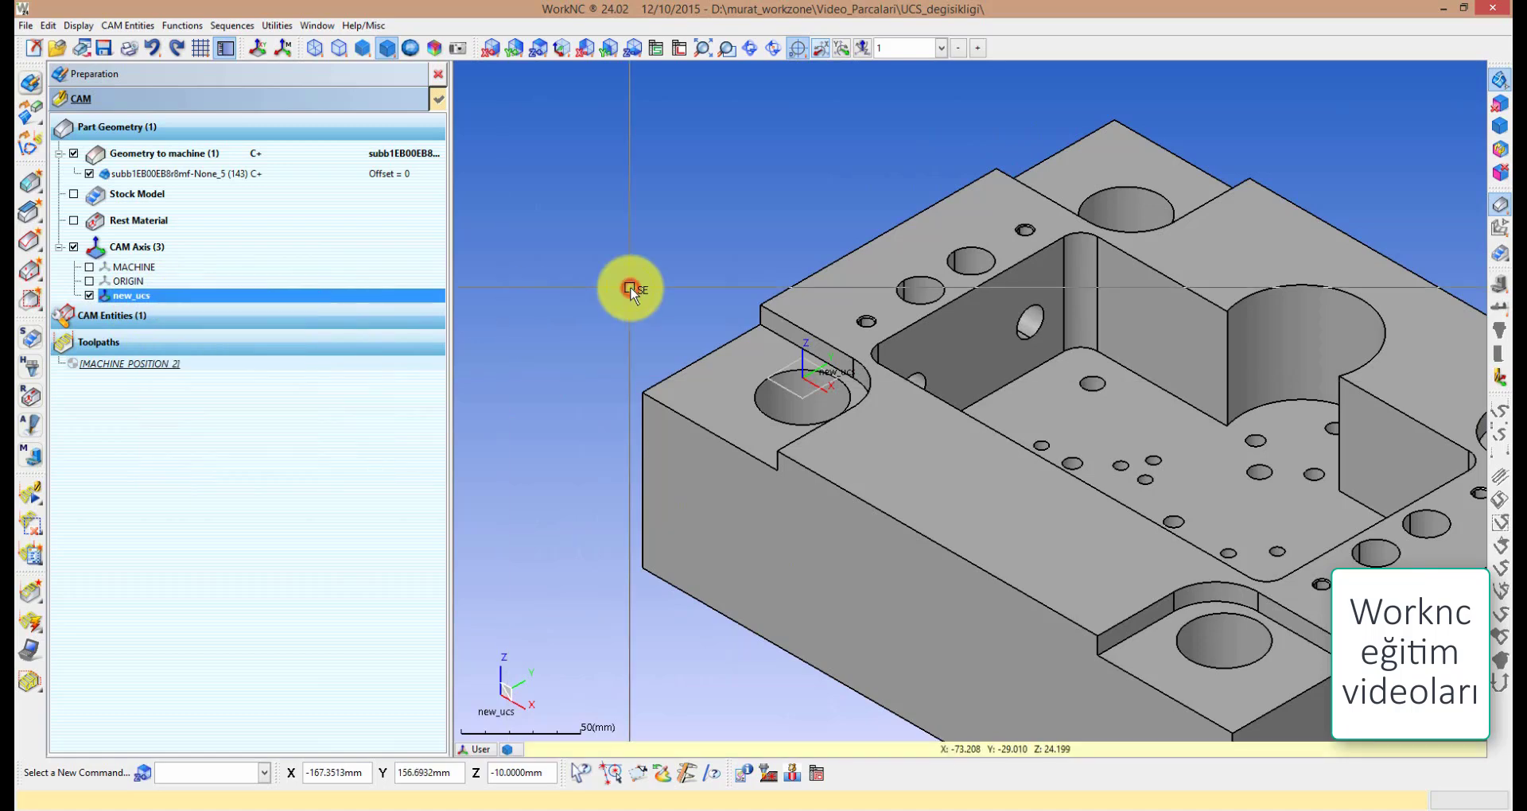
pyautogui.moveTo(682, 300); pyautogui.dragTo(855, 409, button='middle')
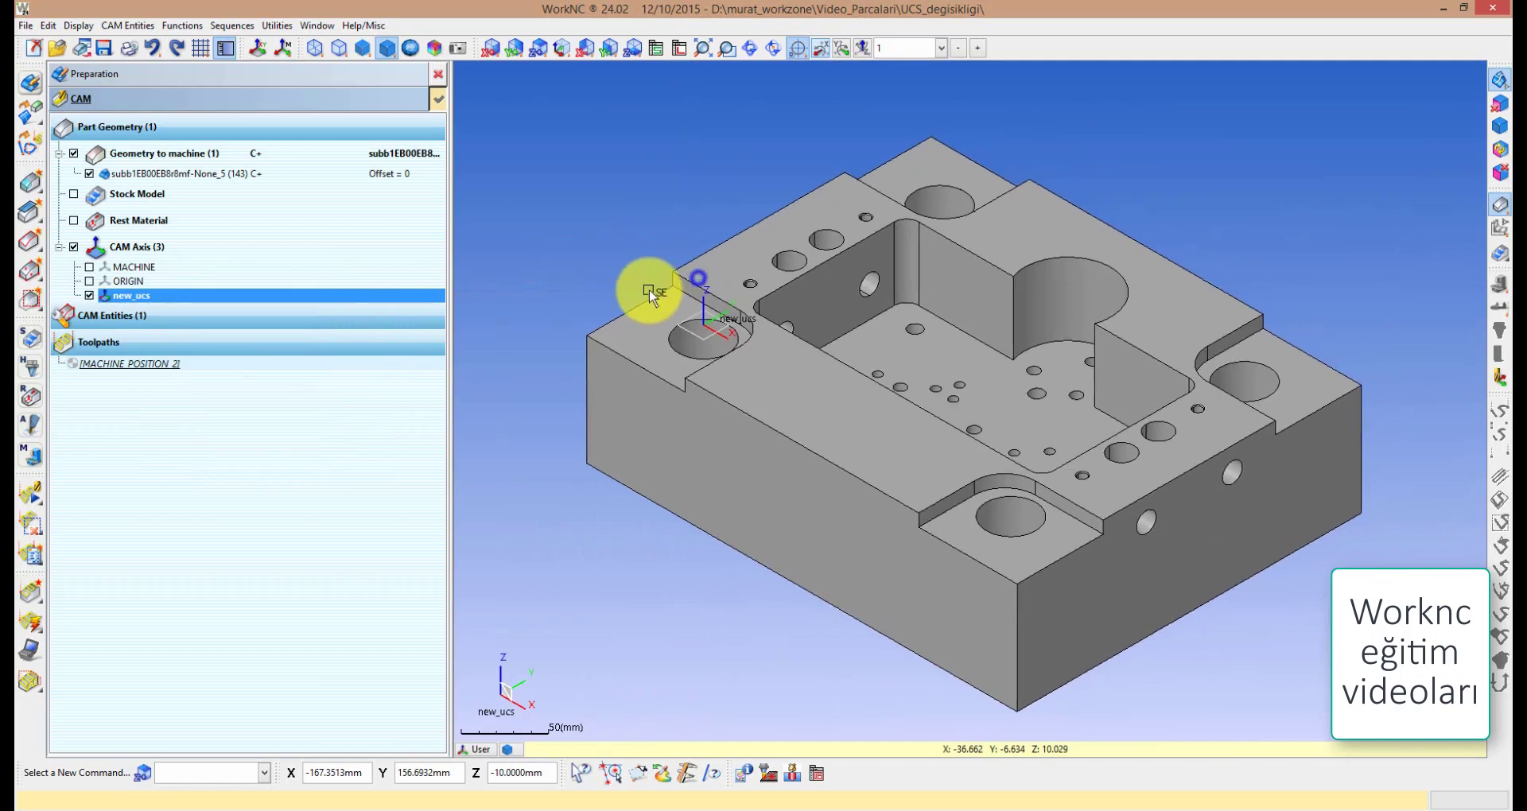
pyautogui.scroll(1, 854, 409)
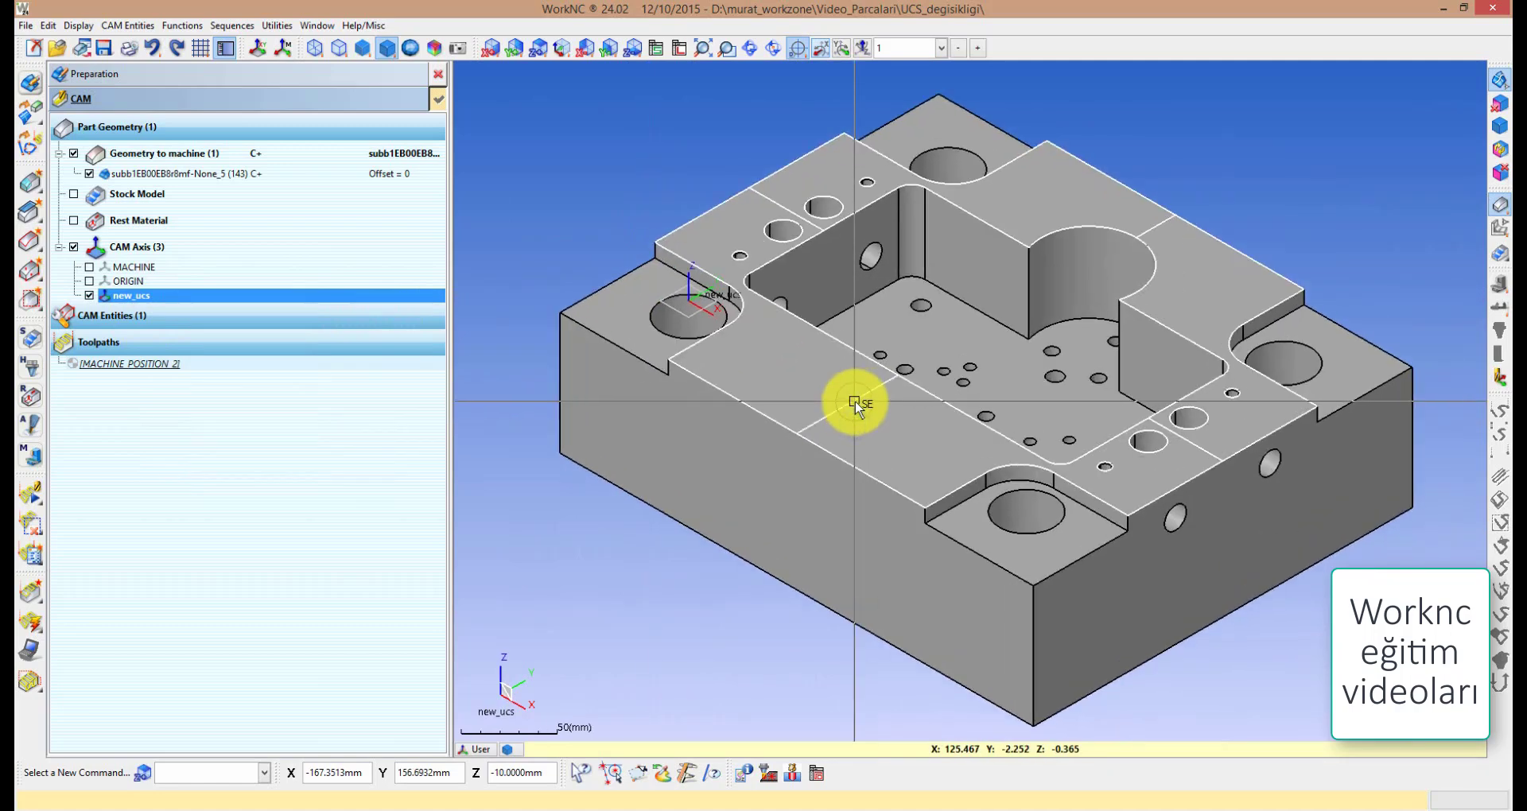